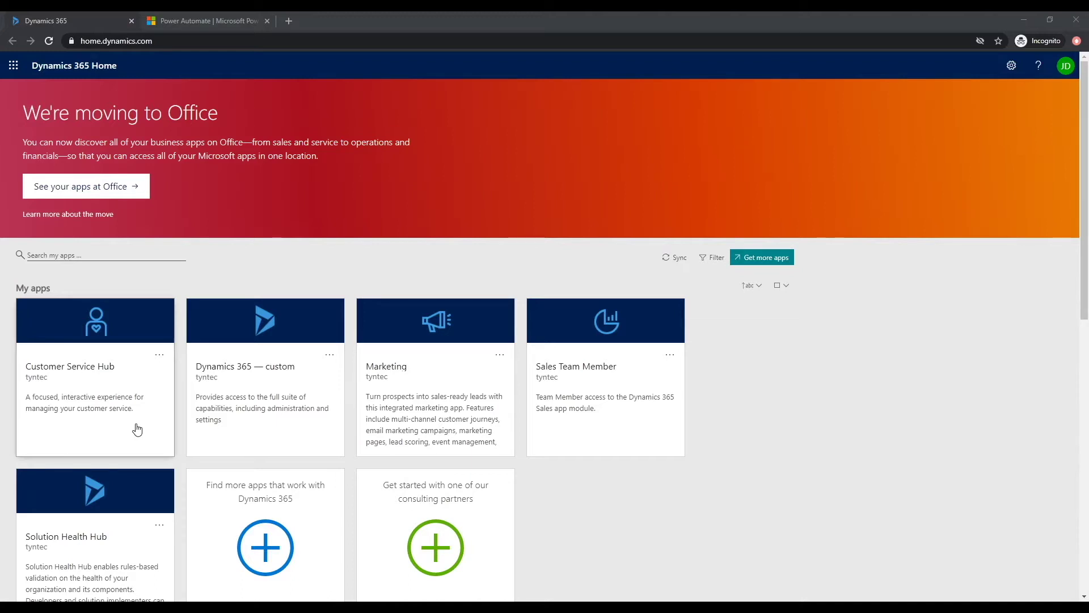
Switch from the Dynamics 365 My apps page to the Power Automate browser tab.
{"action": "left_click", "coordinate": [166, 19]}
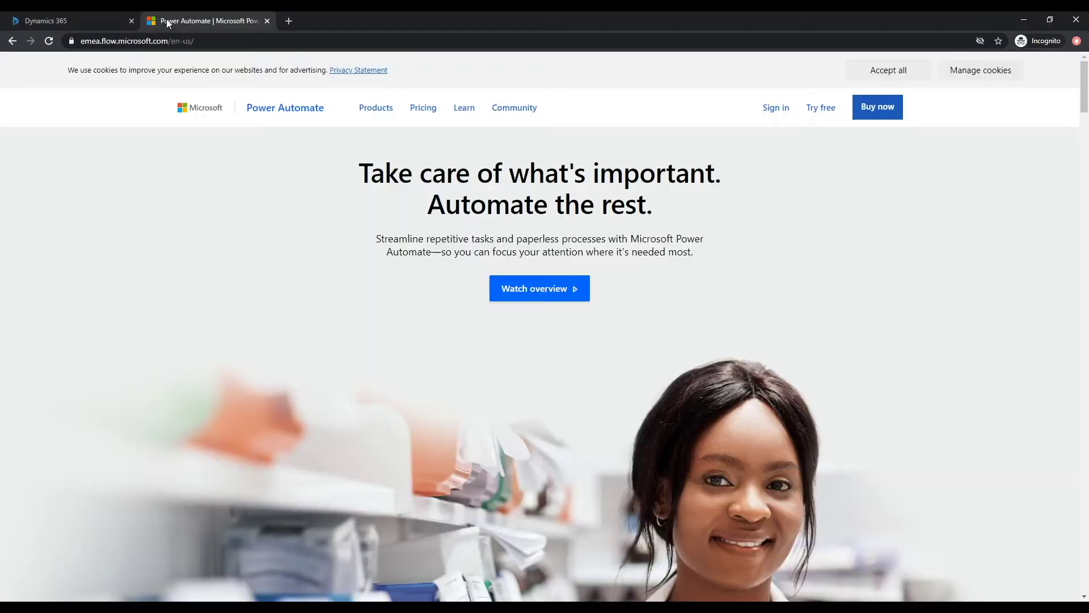
Sign in, dismiss the Desktop callout, and switch from tyntec.tech (default) to the tyntec environment.
{"action": "left_click", "coordinate": [139, 43]}
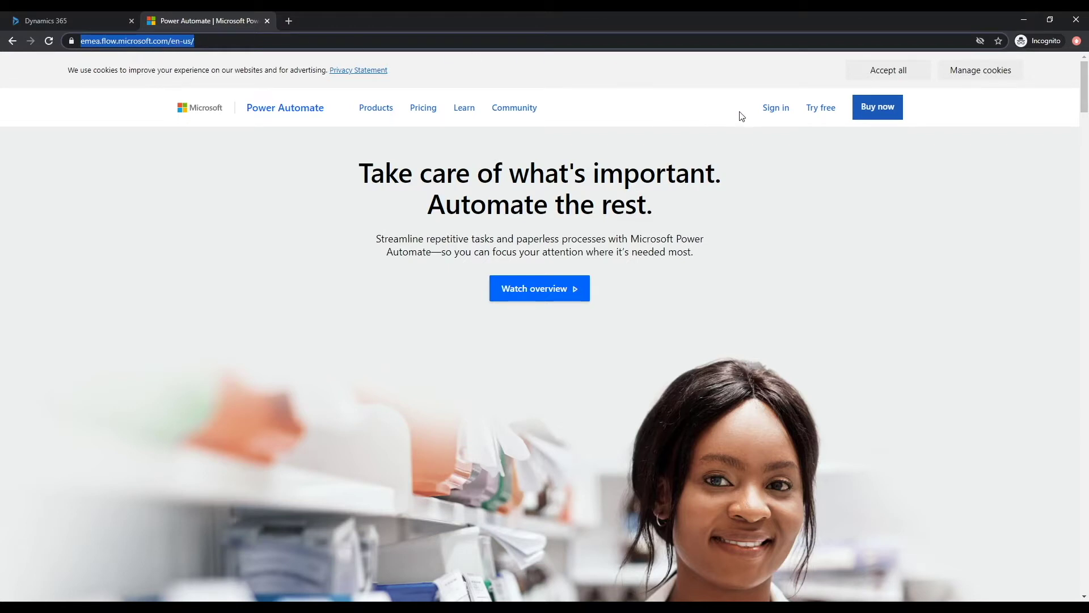
{"action": "left_click", "coordinate": [774, 119]}
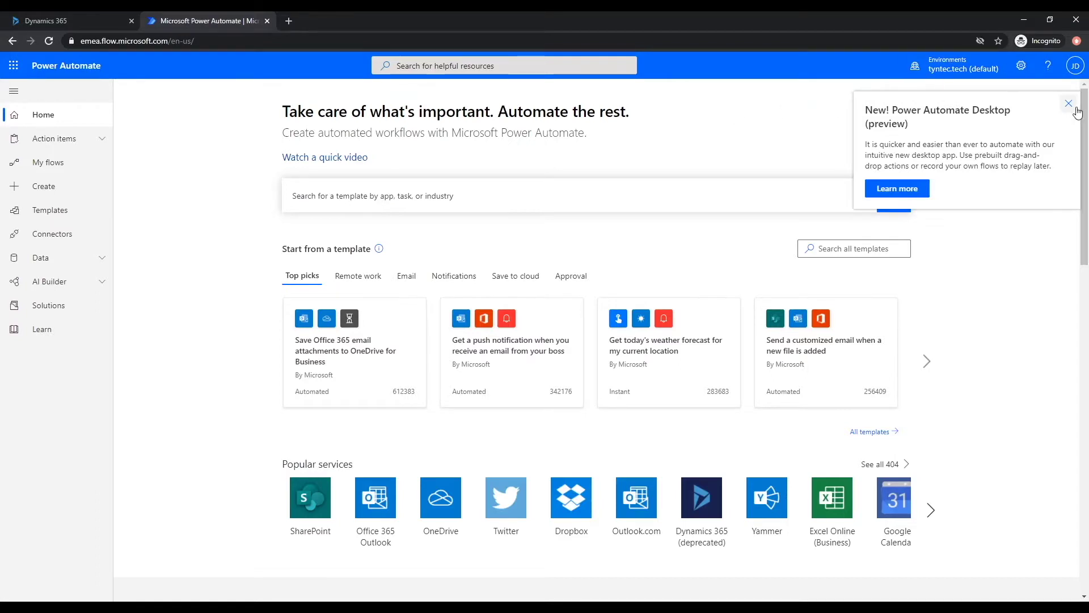
{"action": "left_click", "coordinate": [1007, 91]}
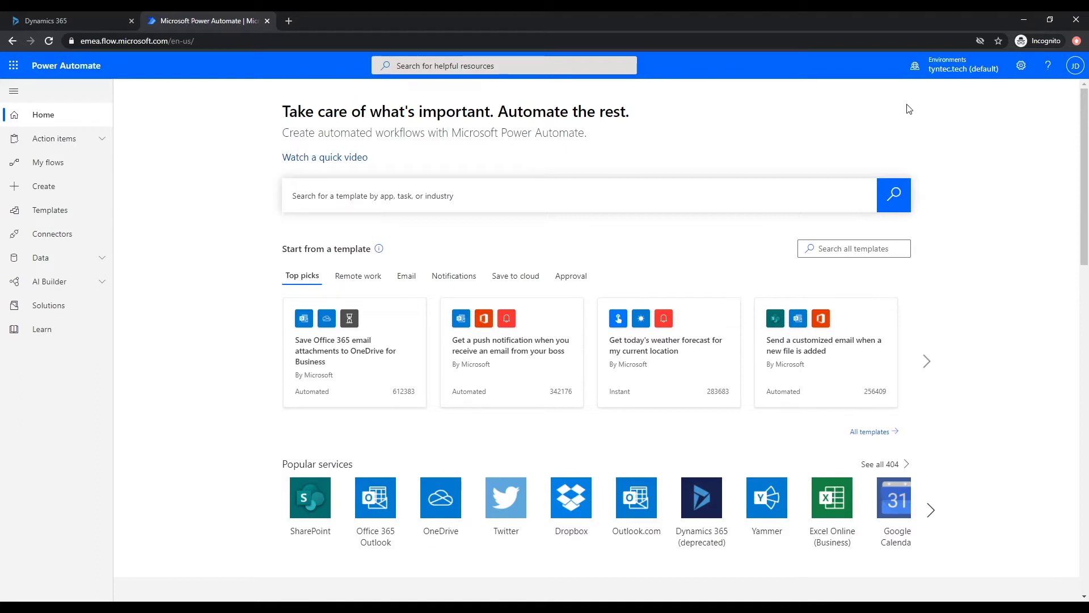
{"action": "left_click", "coordinate": [937, 80]}
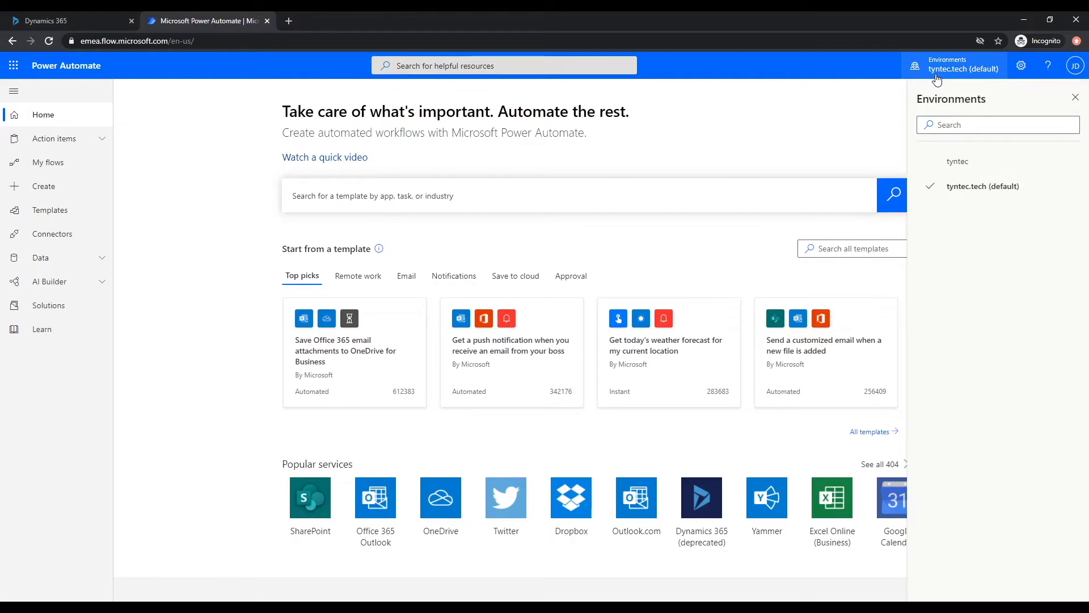
{"action": "left_click", "coordinate": [951, 162]}
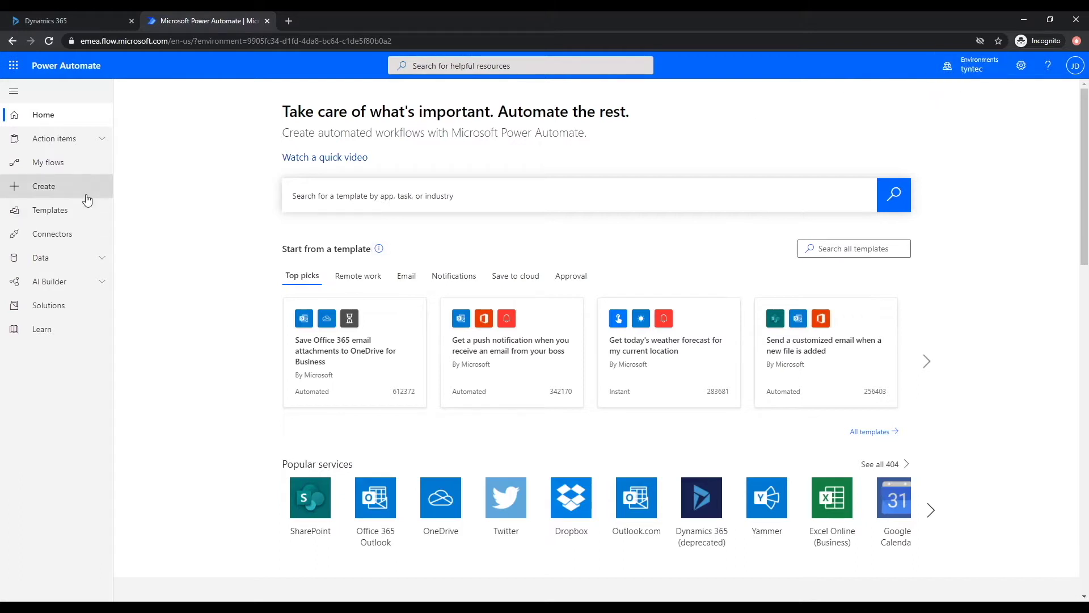
Start a new automated flow and name it 'connector demo'.
{"action": "left_click", "coordinate": [81, 196]}
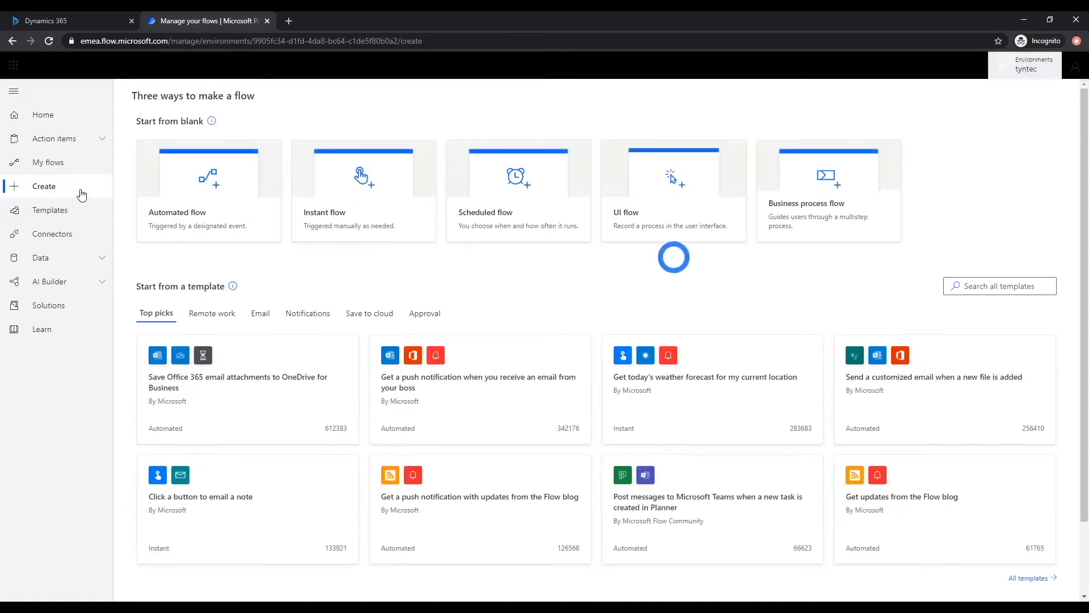
{"action": "left_click", "coordinate": [208, 161]}
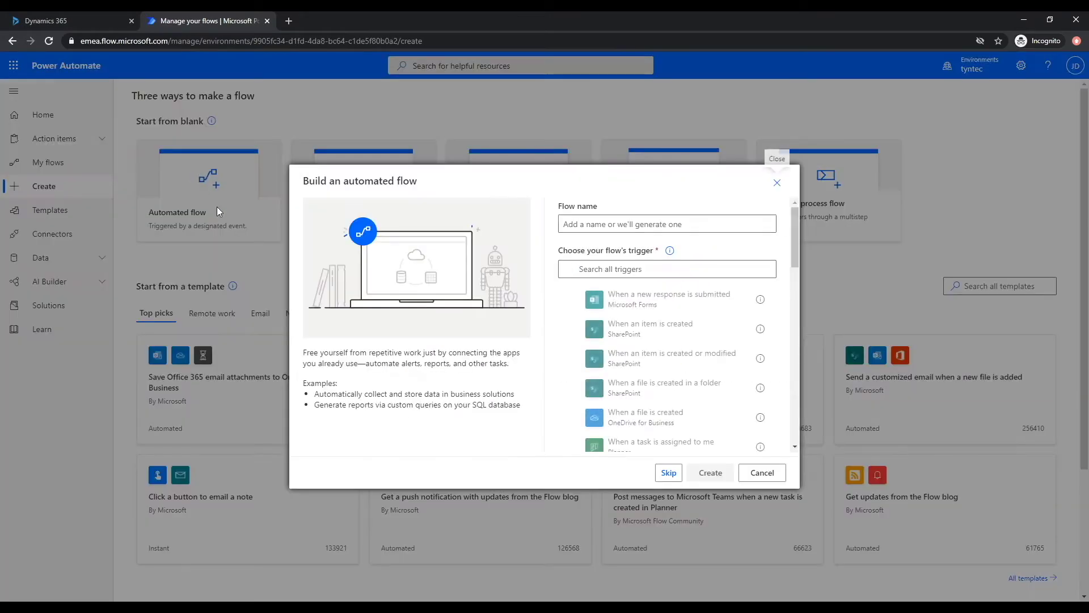
{"action": "left_click", "coordinate": [654, 232]}
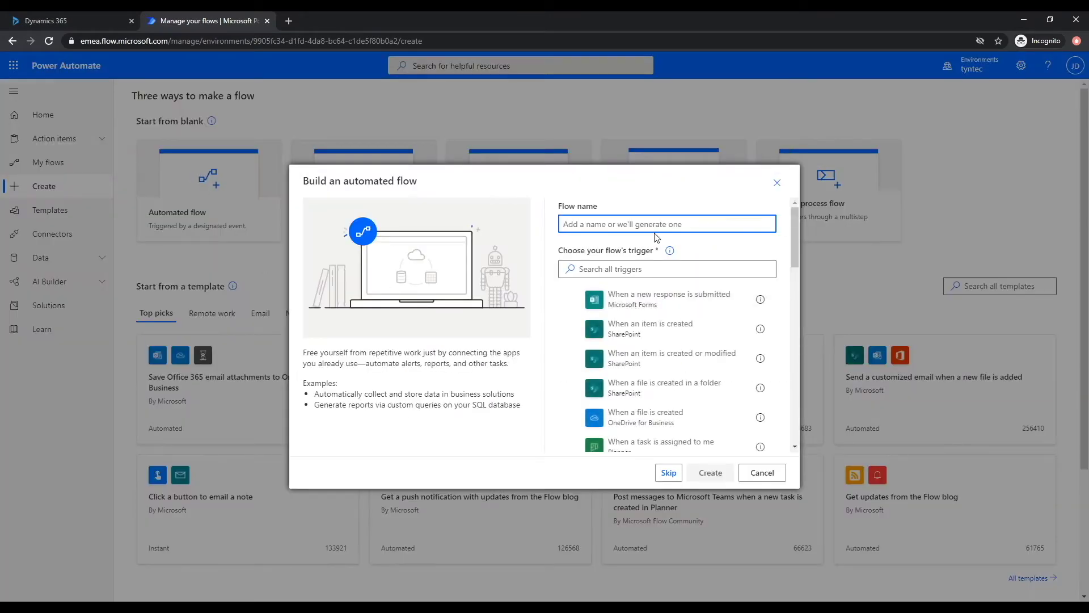
{"action": "type", "text": "connector demo"}
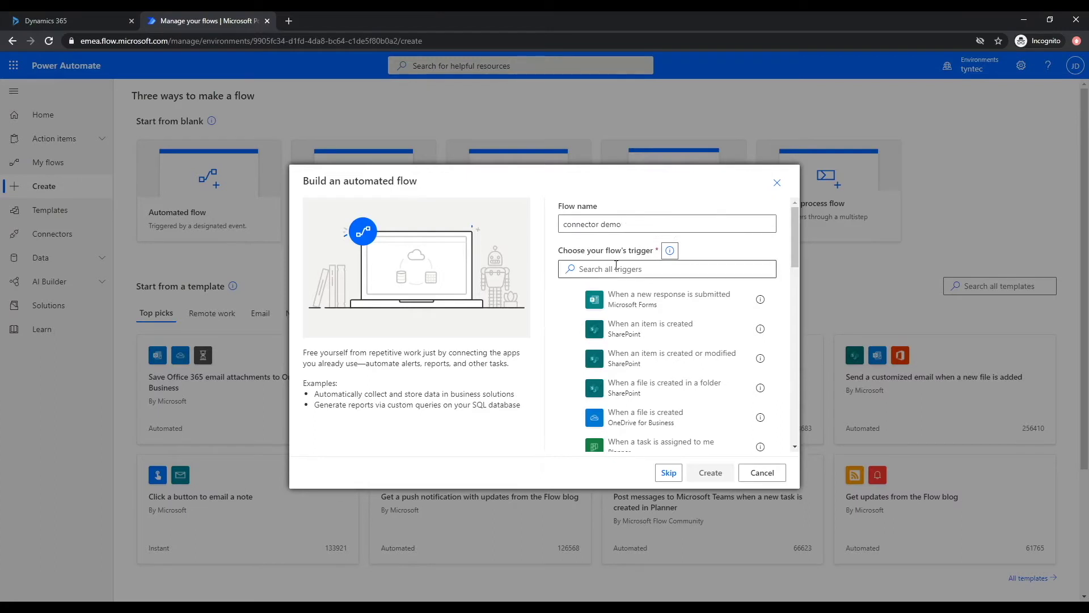
Pick the Common Data Service 'When a record is created, updated or deleted' trigger and create the flow.
{"action": "left_click", "coordinate": [609, 266]}
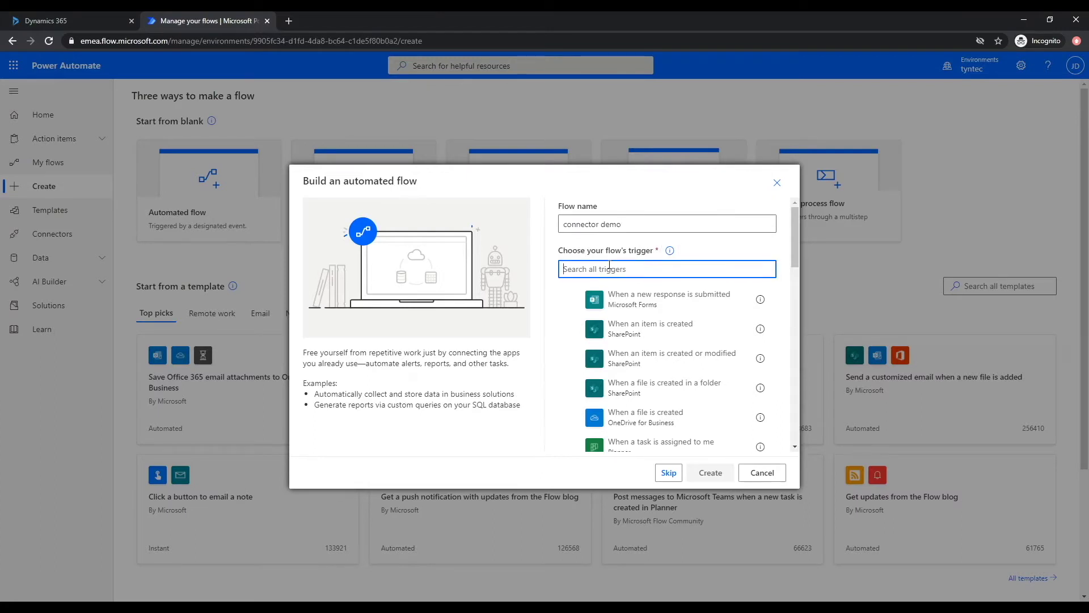
{"action": "type", "text": "when a reco"}
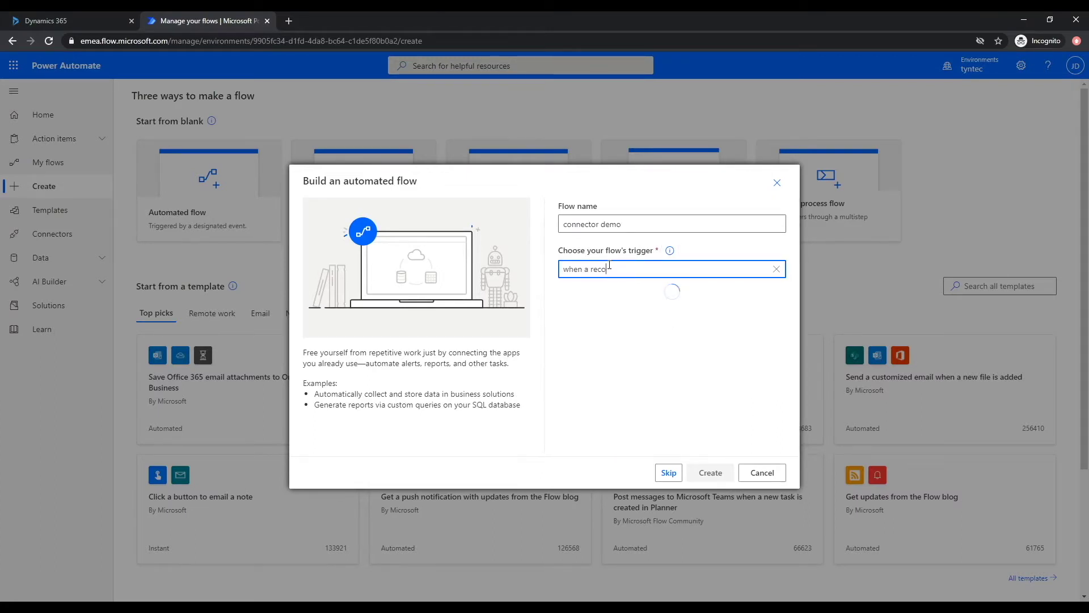
{"action": "type", "text": "rd is"}
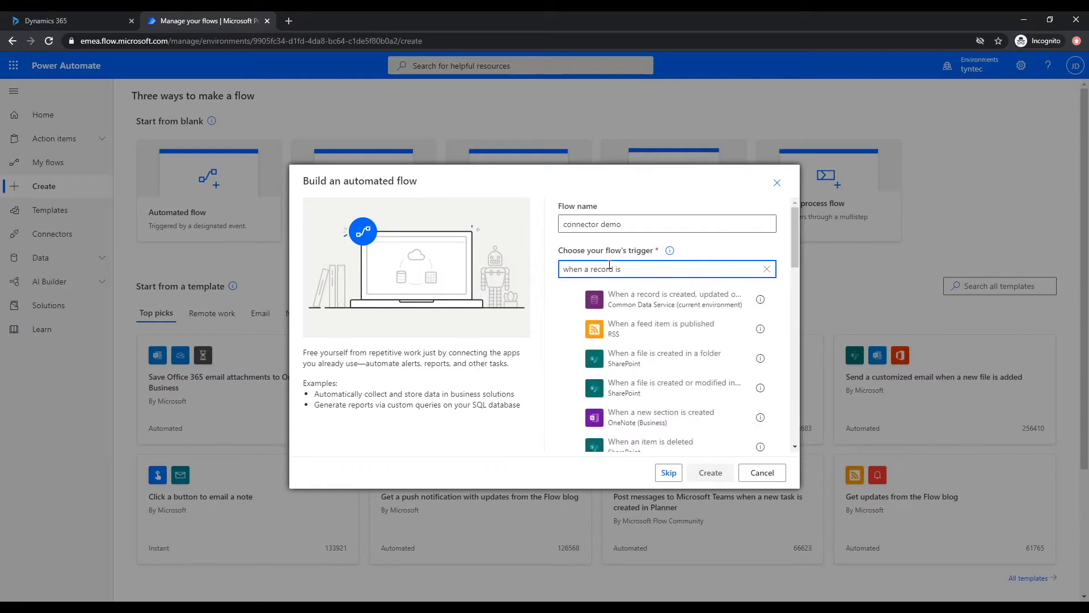
{"action": "left_click", "coordinate": [578, 301]}
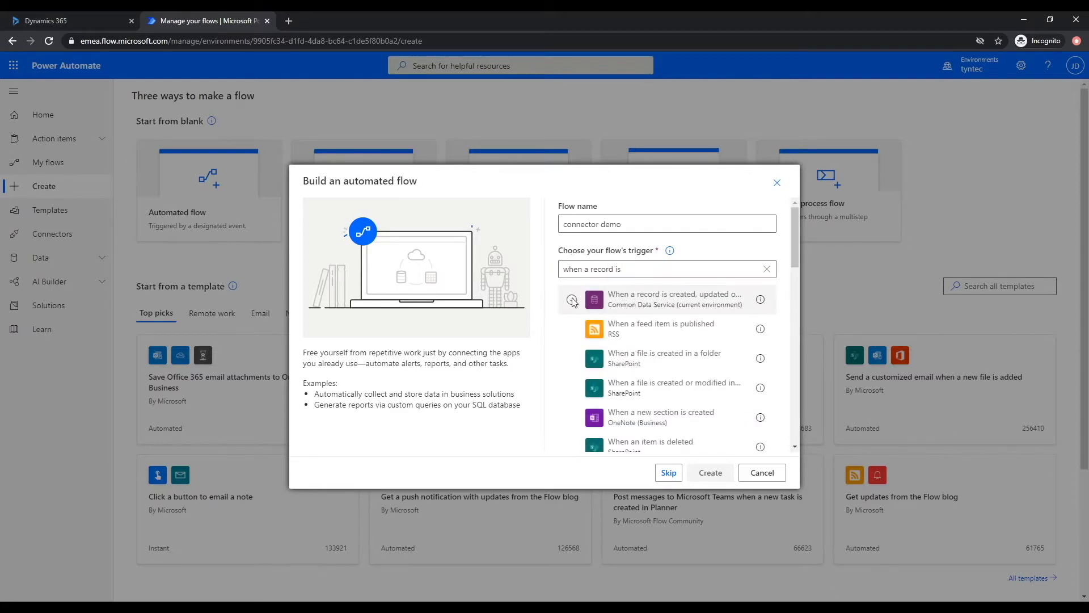
{"action": "scroll", "coordinate": [595, 312], "scroll_direction": "down", "scroll_amount": 10}
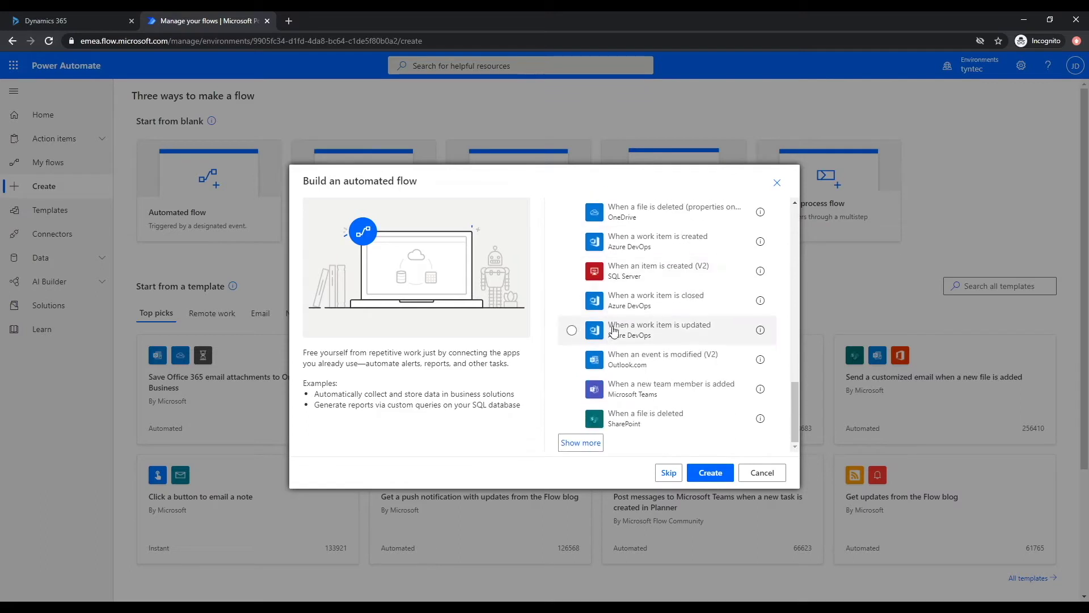
{"action": "left_click", "coordinate": [567, 442]}
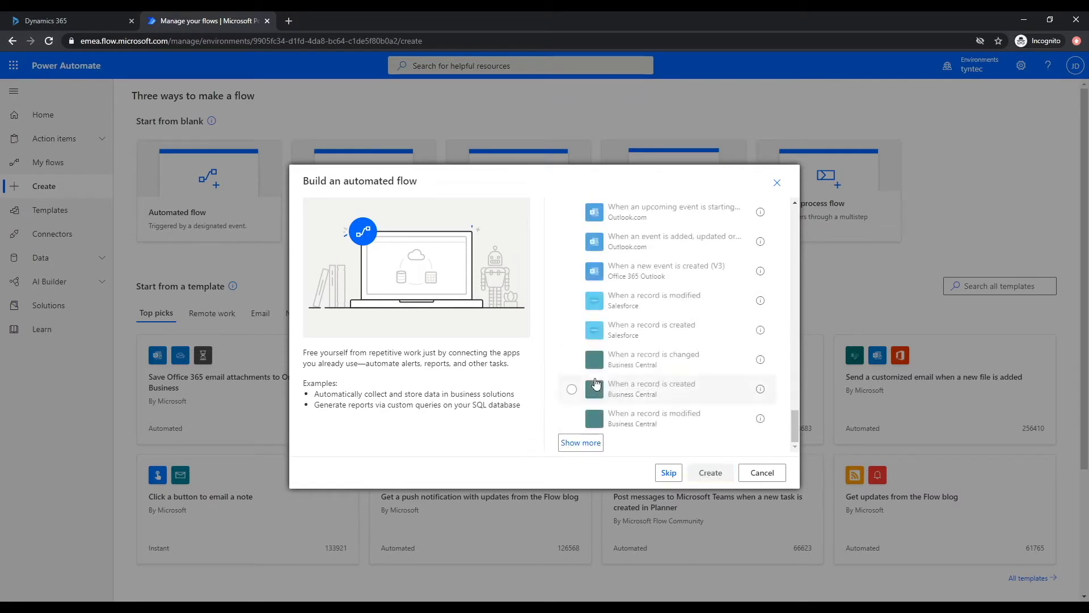
{"action": "left_click", "coordinate": [580, 442]}
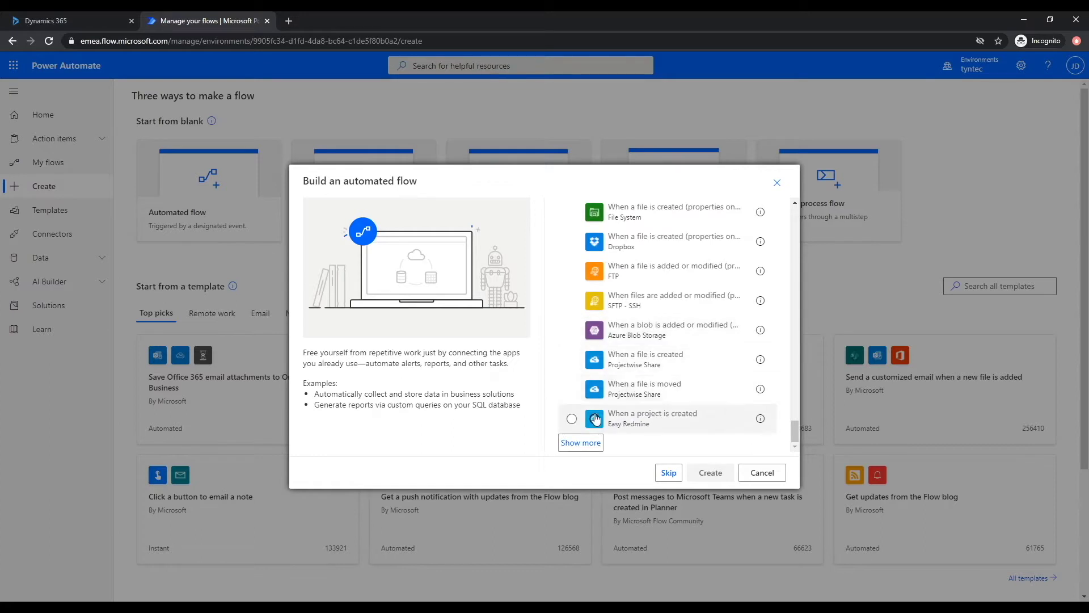
{"action": "left_click", "coordinate": [579, 443]}
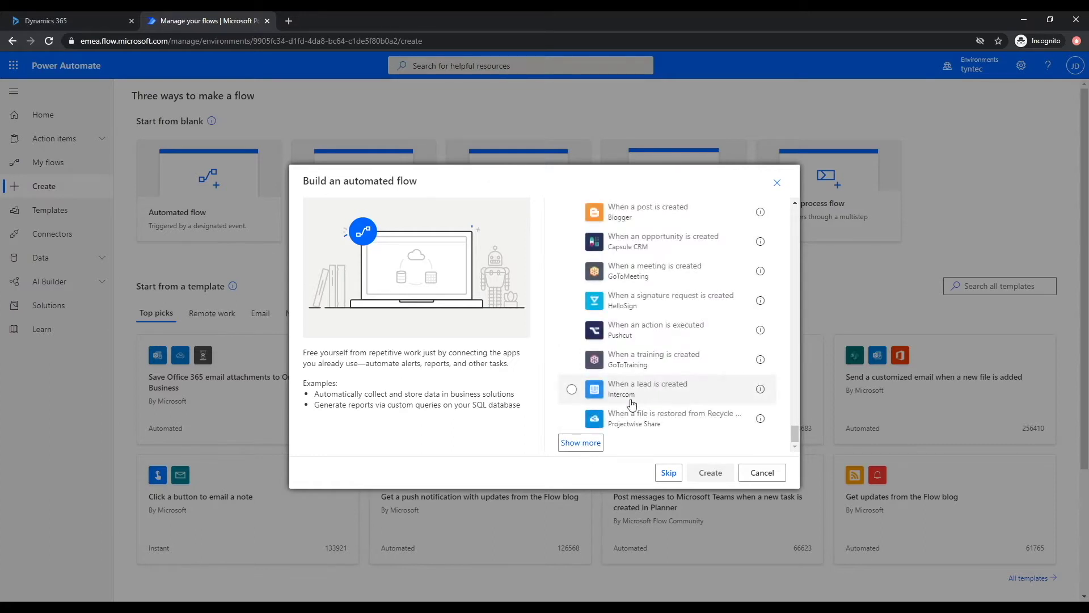
{"action": "scroll", "coordinate": [652, 391], "scroll_direction": "up", "scroll_amount": 3}
{"action": "scroll", "coordinate": [664, 369], "scroll_direction": "up", "scroll_amount": 5}
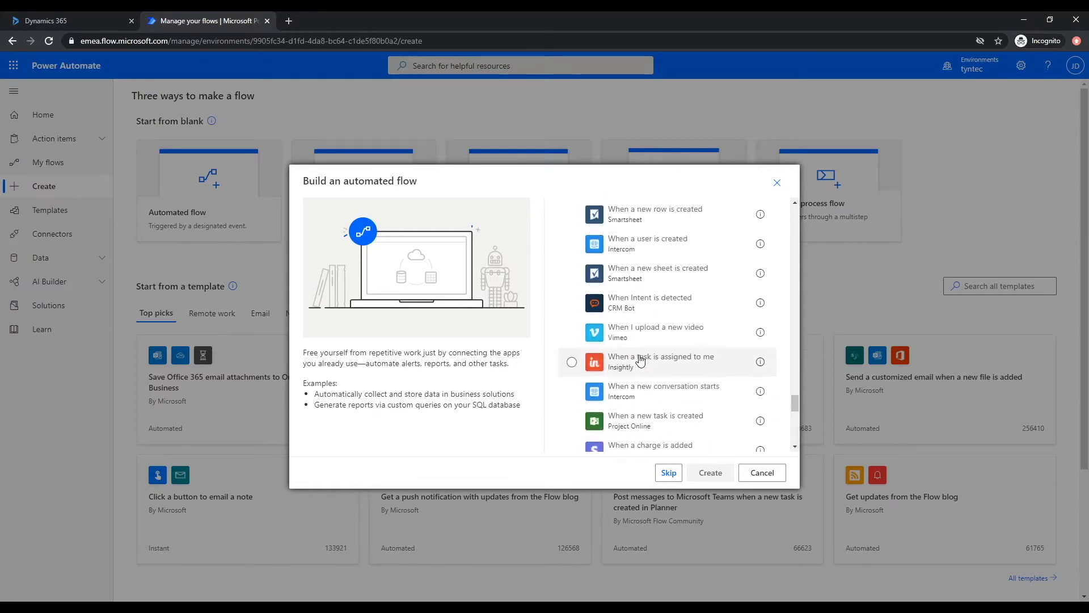
{"action": "scroll", "coordinate": [653, 374], "scroll_direction": "up", "scroll_amount": 5}
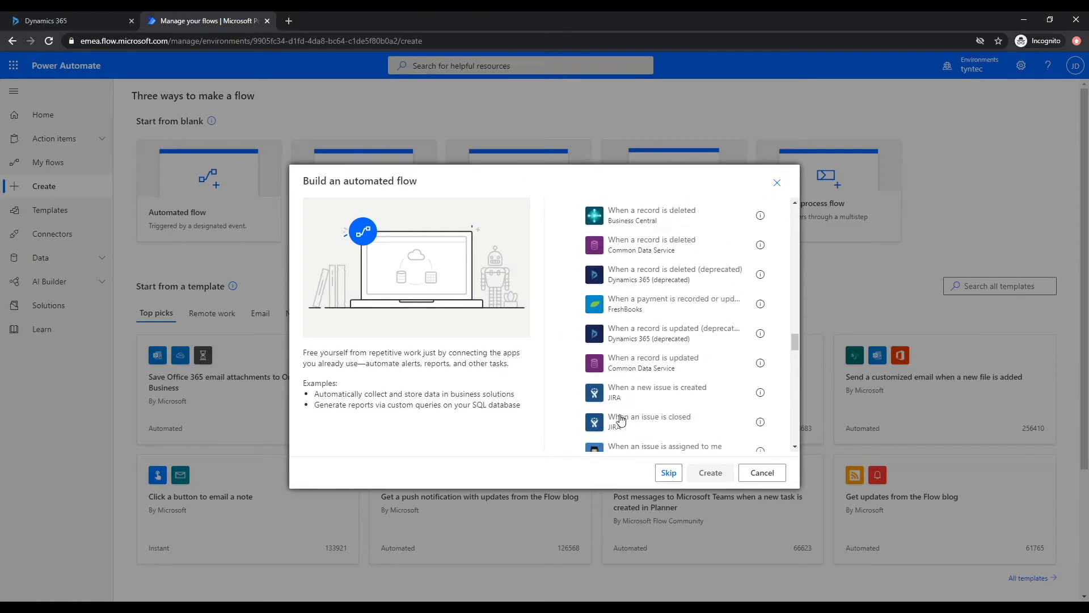
{"action": "left_click_drag", "start_coordinate": [795, 319], "coordinate": [794, 216]}
{"action": "left_click", "coordinate": [571, 300]}
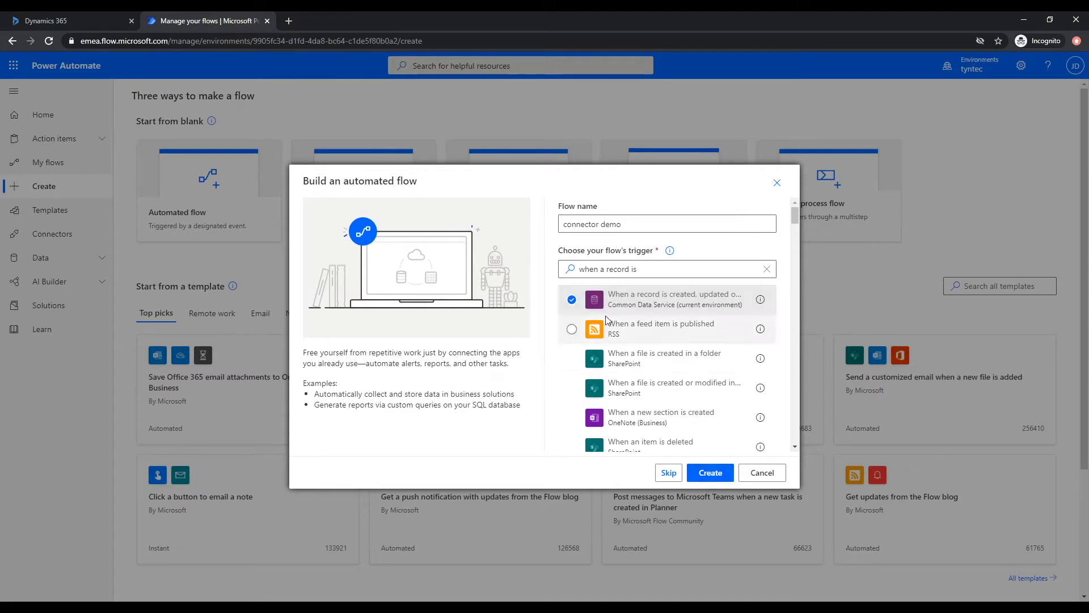
{"action": "left_click", "coordinate": [711, 473]}
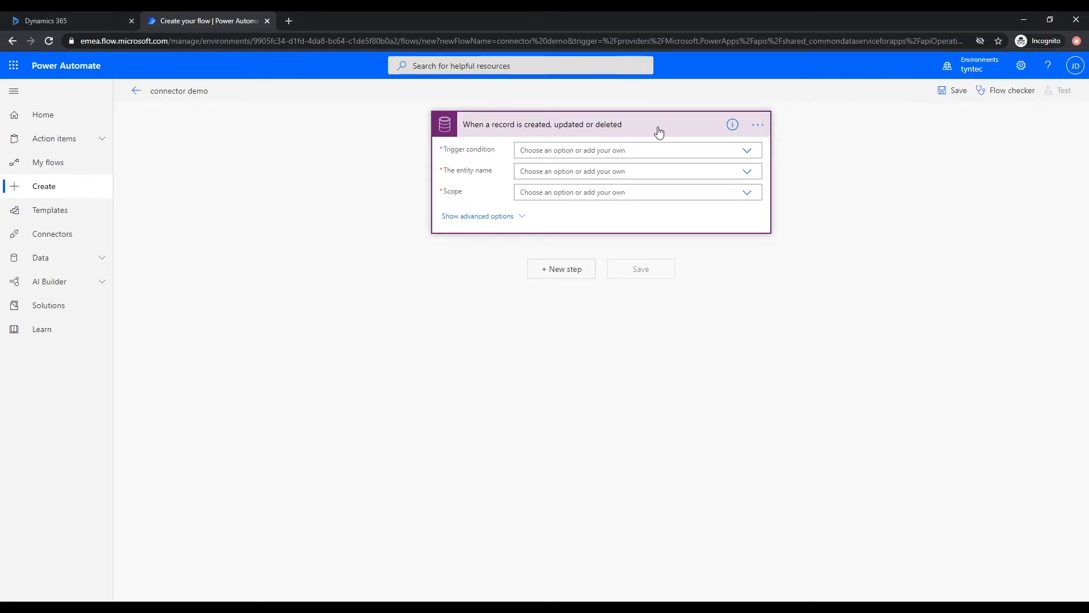
Set the trigger to fire on Create for the Appointments entity with Organization scope.
{"action": "left_click", "coordinate": [638, 155]}
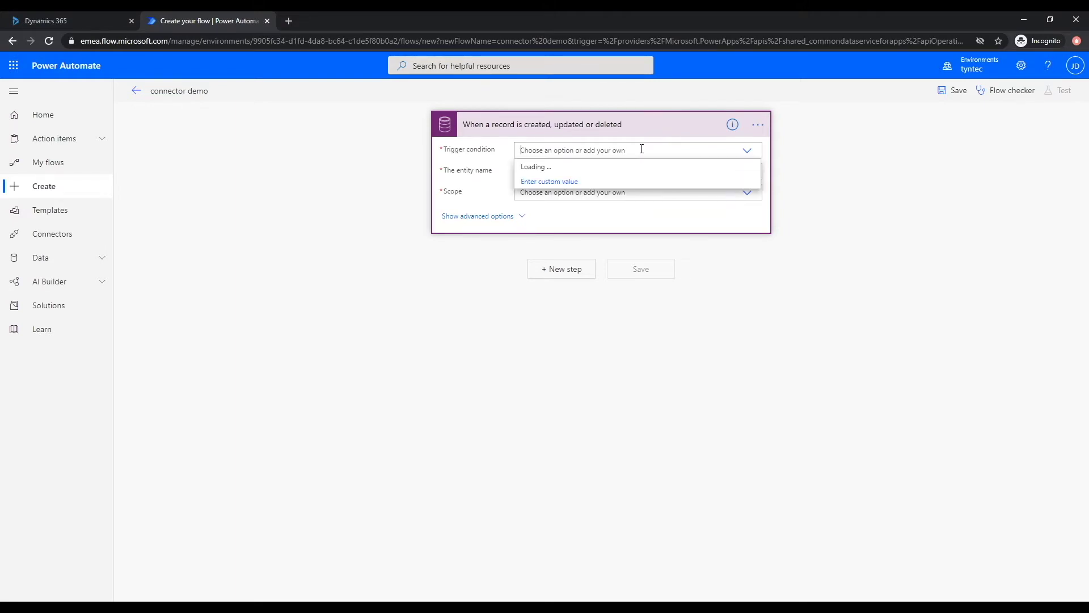
{"action": "left_click", "coordinate": [574, 168]}
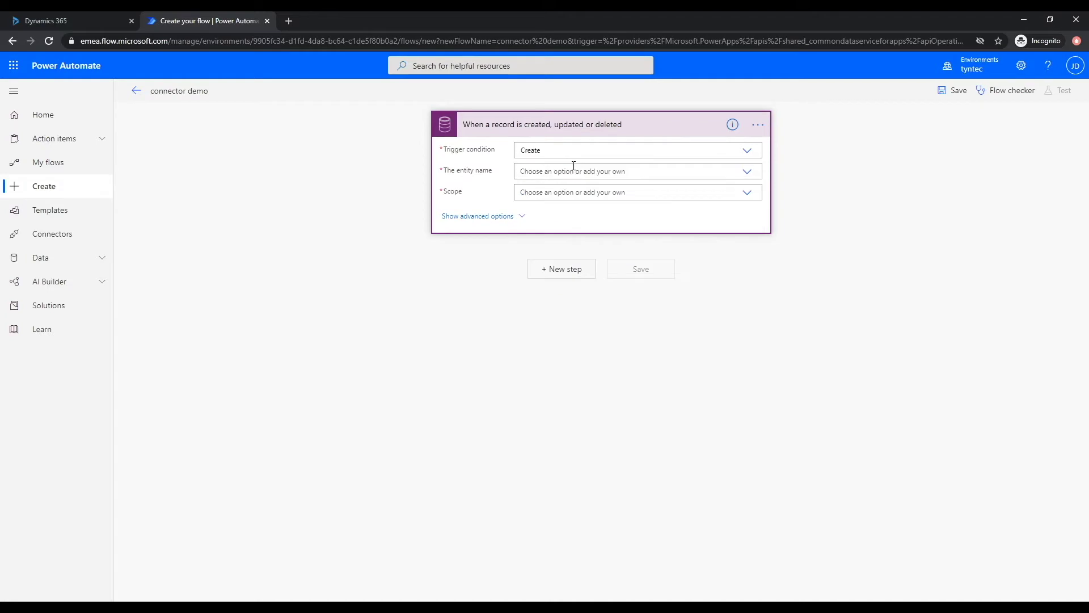
{"action": "left_click", "coordinate": [581, 169]}
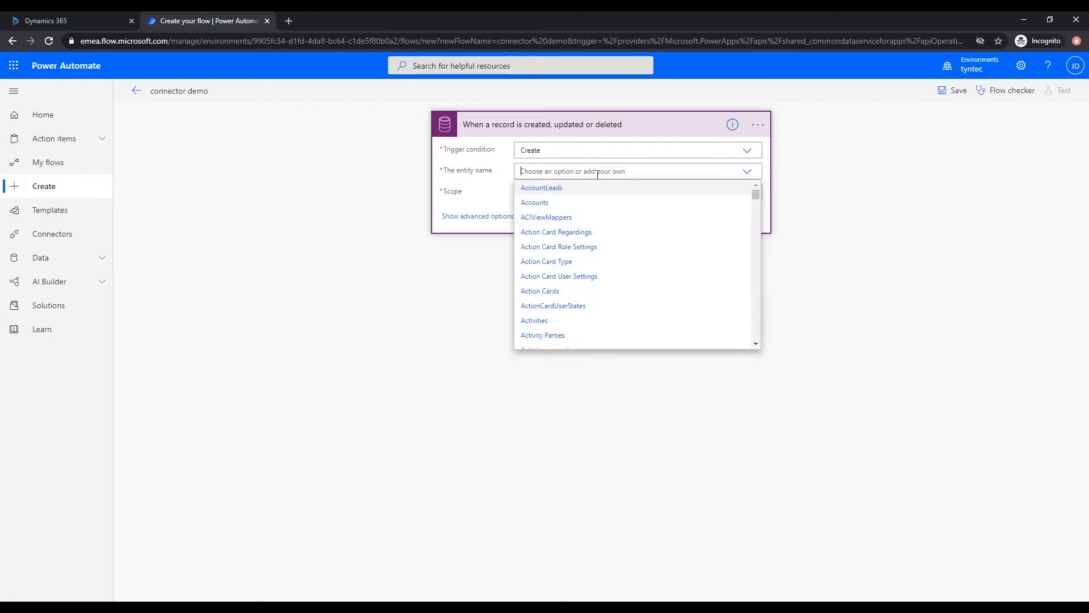
{"action": "type", "text": "Appo"}
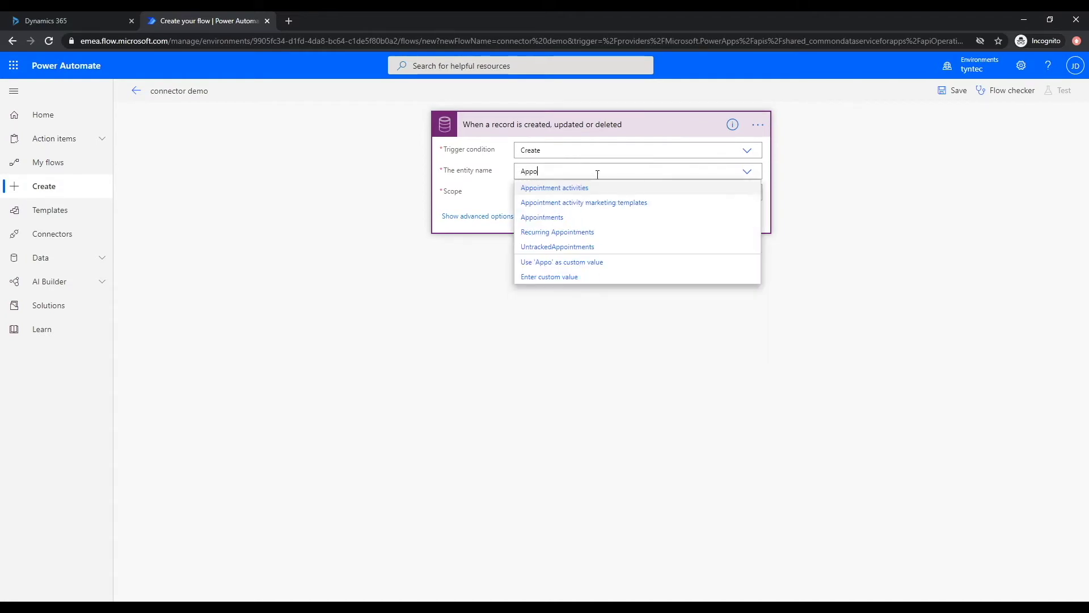
{"action": "left_click", "coordinate": [546, 218]}
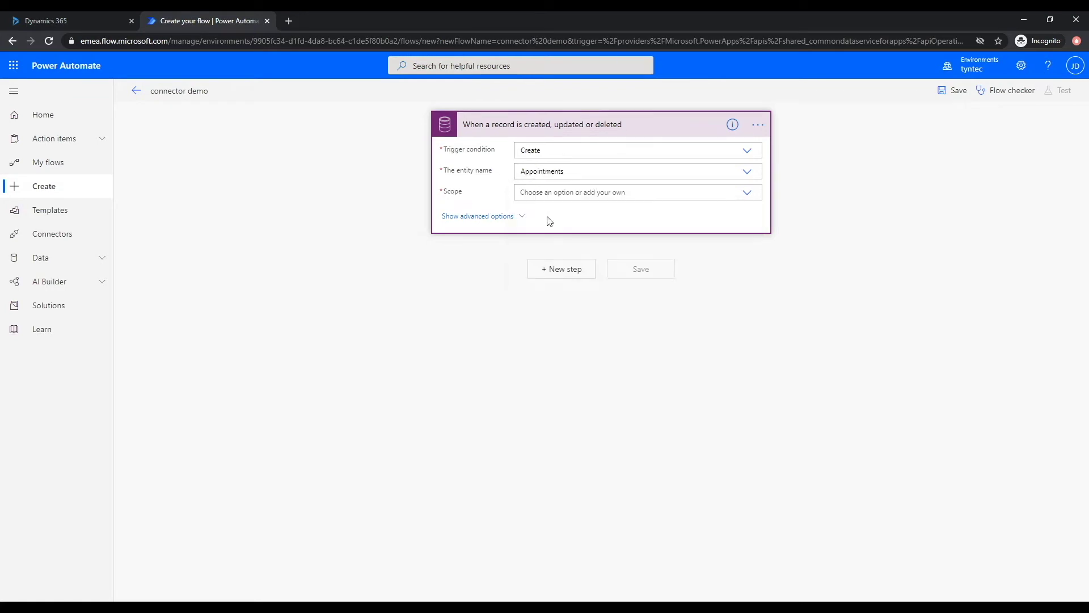
{"action": "left_click", "coordinate": [579, 192]}
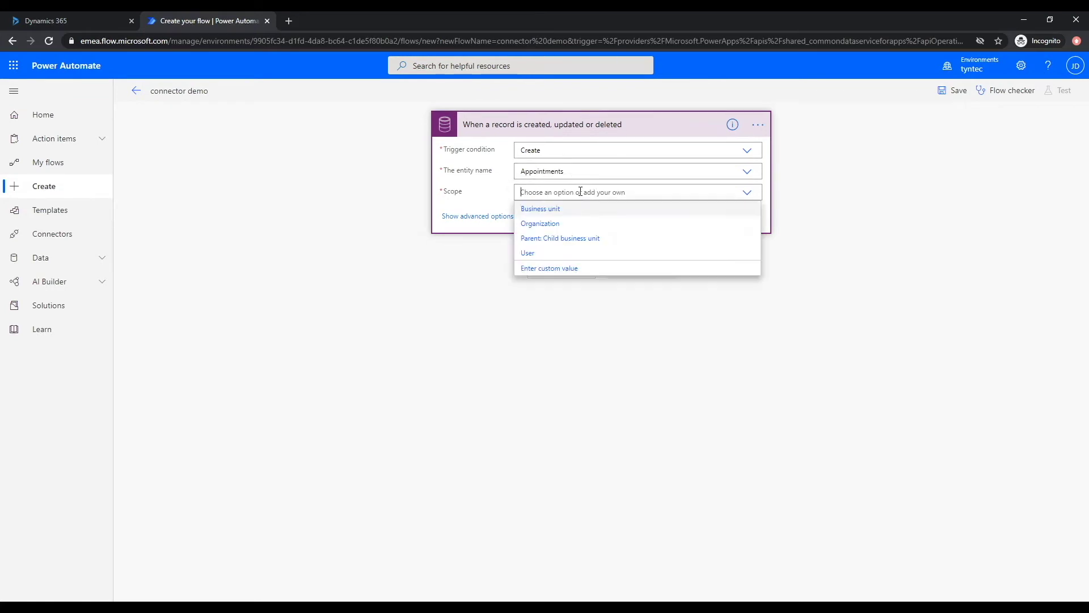
{"action": "left_click", "coordinate": [560, 226]}
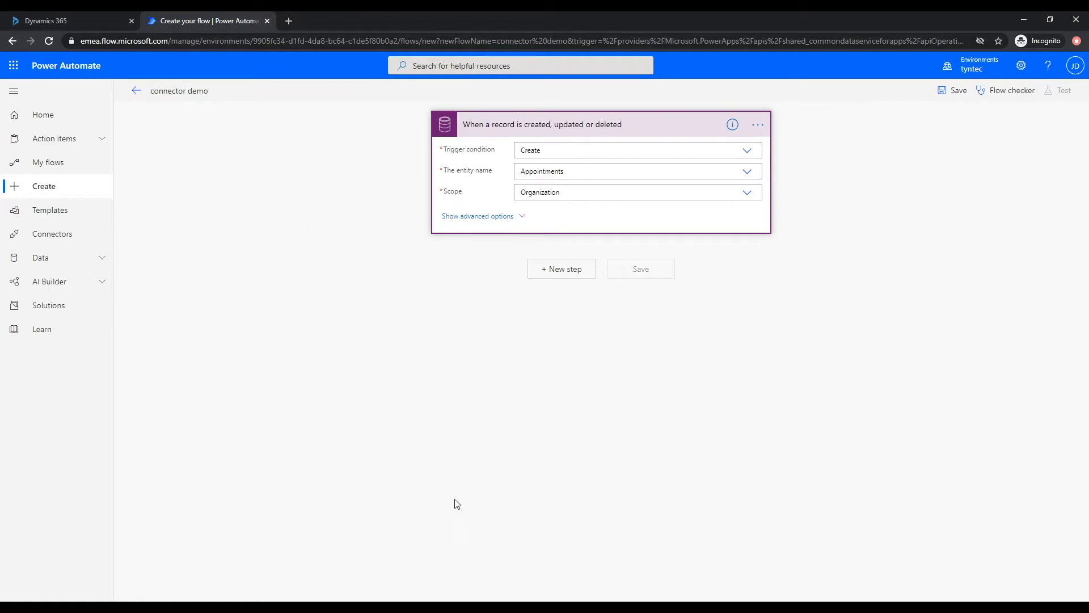
Add a Get a record action on Contacts with Item ID set to Regarding (Value).
{"action": "left_click", "coordinate": [566, 271]}
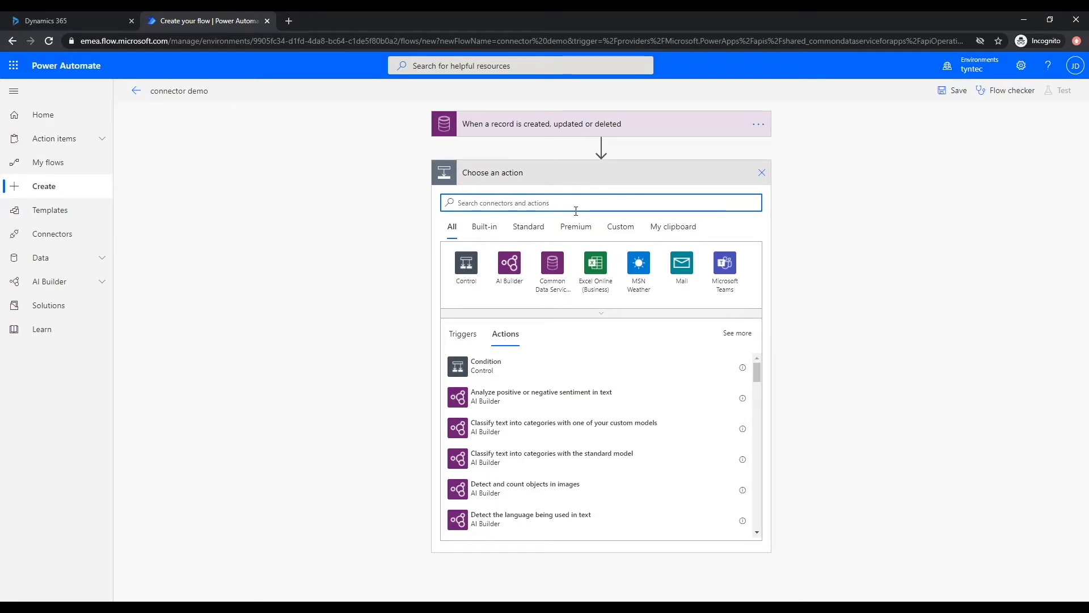
{"action": "type", "text": "get a "}
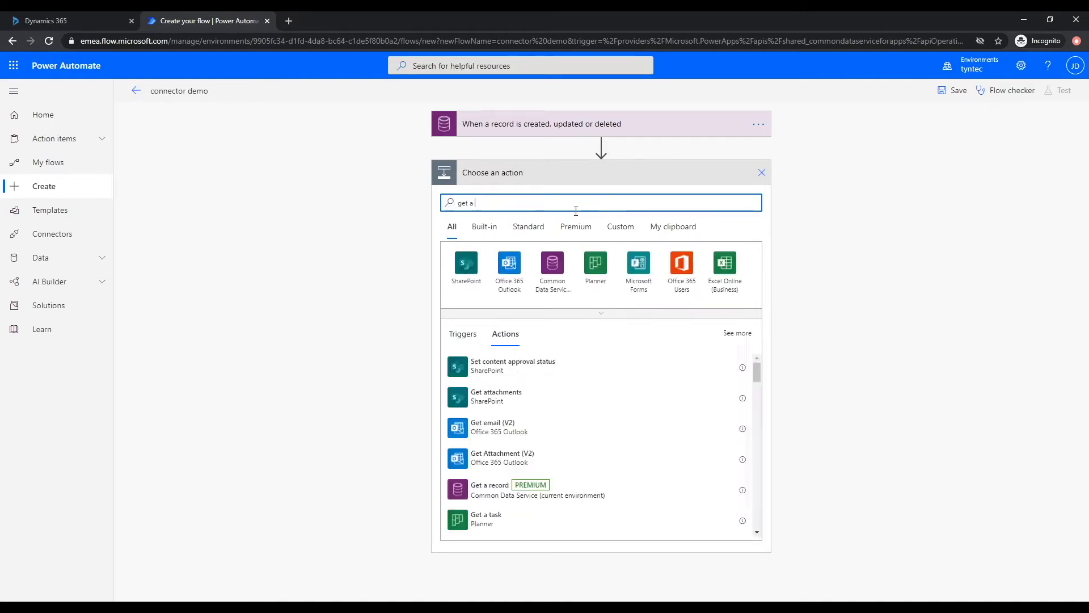
{"action": "type", "text": "re"}
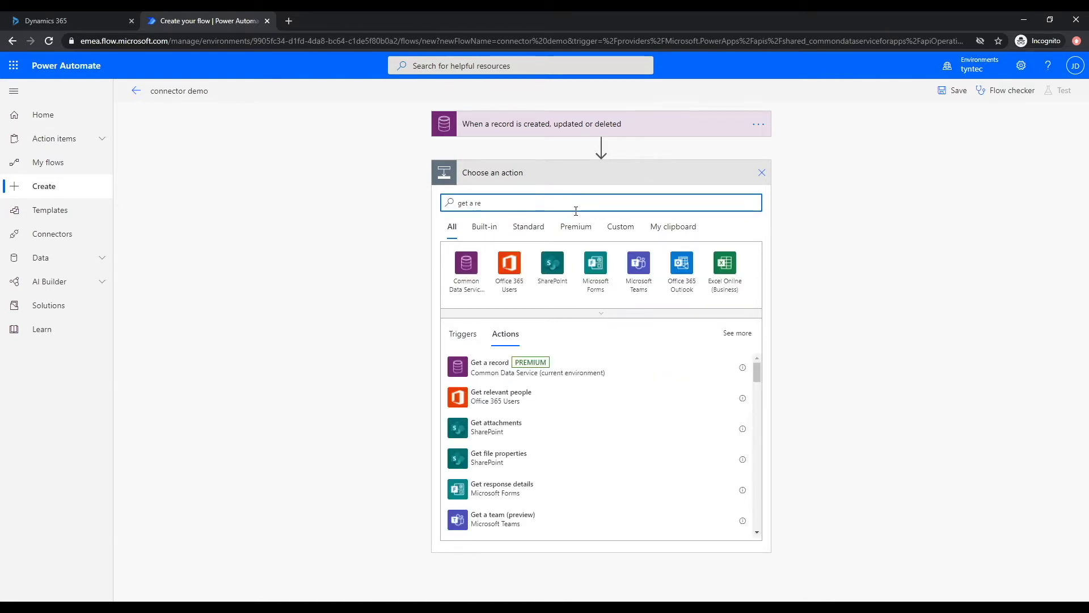
{"action": "left_click", "coordinate": [554, 375]}
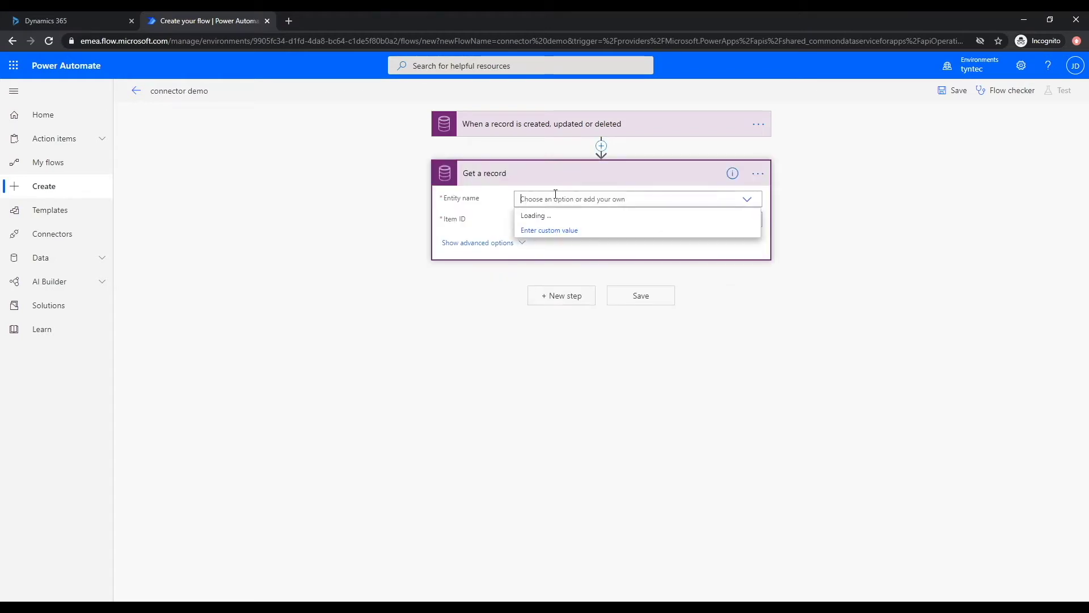
{"action": "type", "text": "conta"}
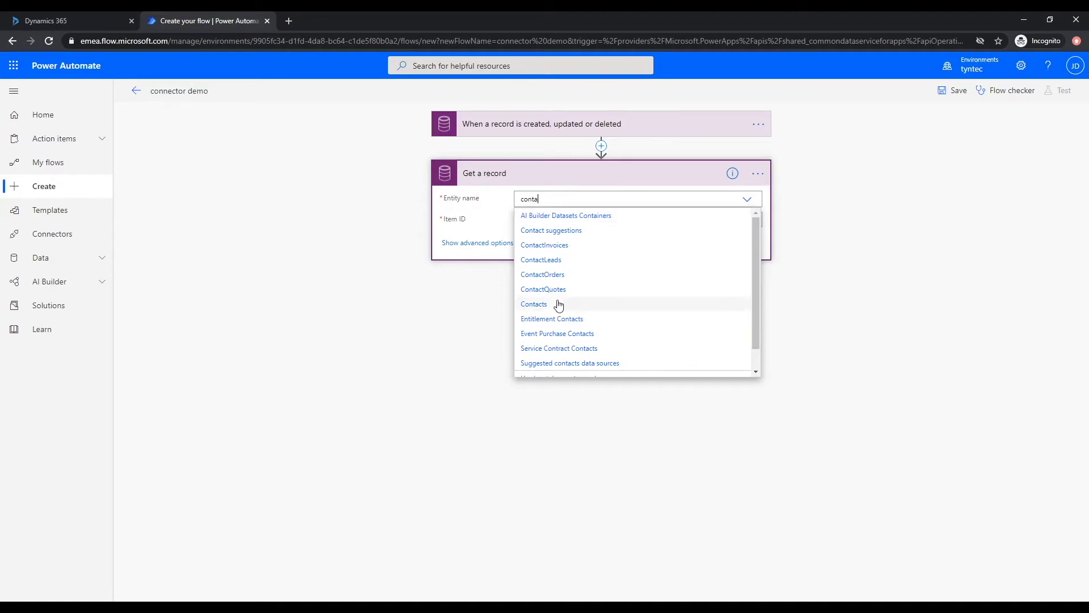
{"action": "left_click", "coordinate": [540, 307]}
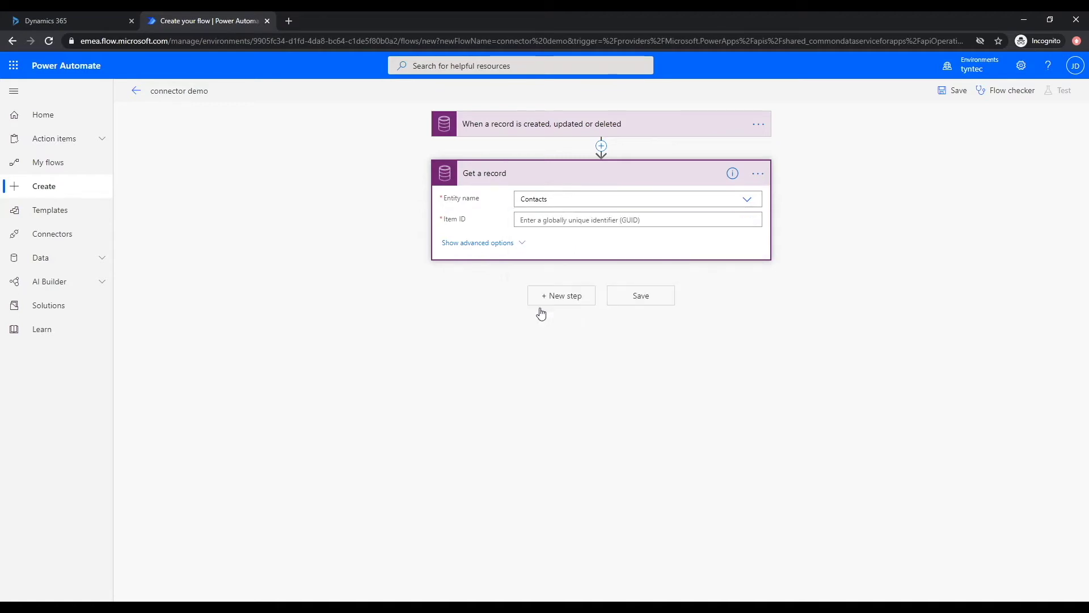
{"action": "left_click", "coordinate": [579, 221]}
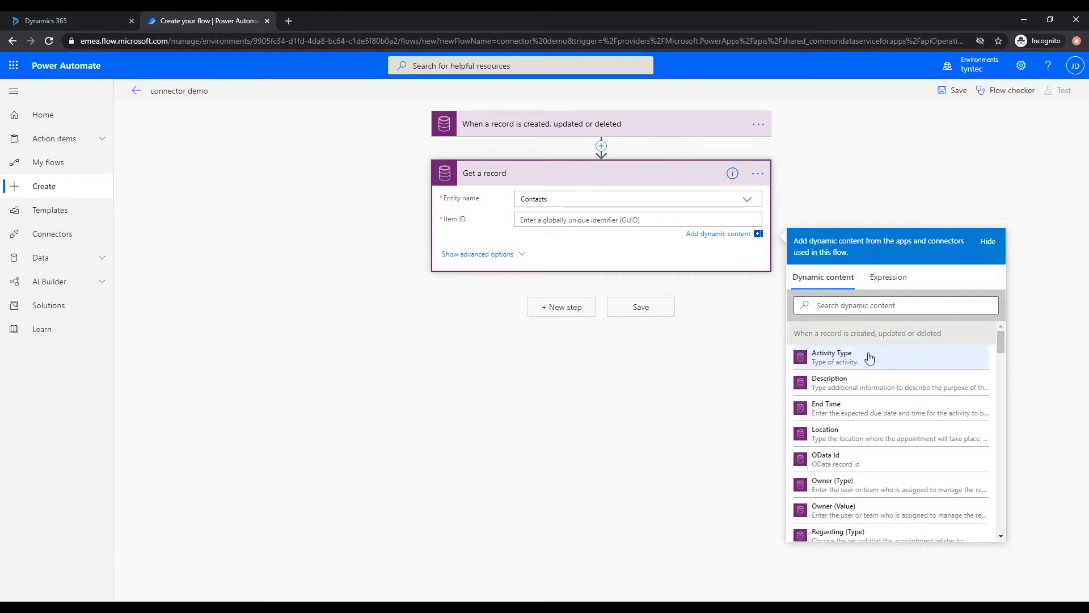
{"action": "scroll", "coordinate": [846, 391], "scroll_direction": "down", "scroll_amount": 1}
{"action": "scroll", "coordinate": [847, 391], "scroll_direction": "down", "scroll_amount": 1}
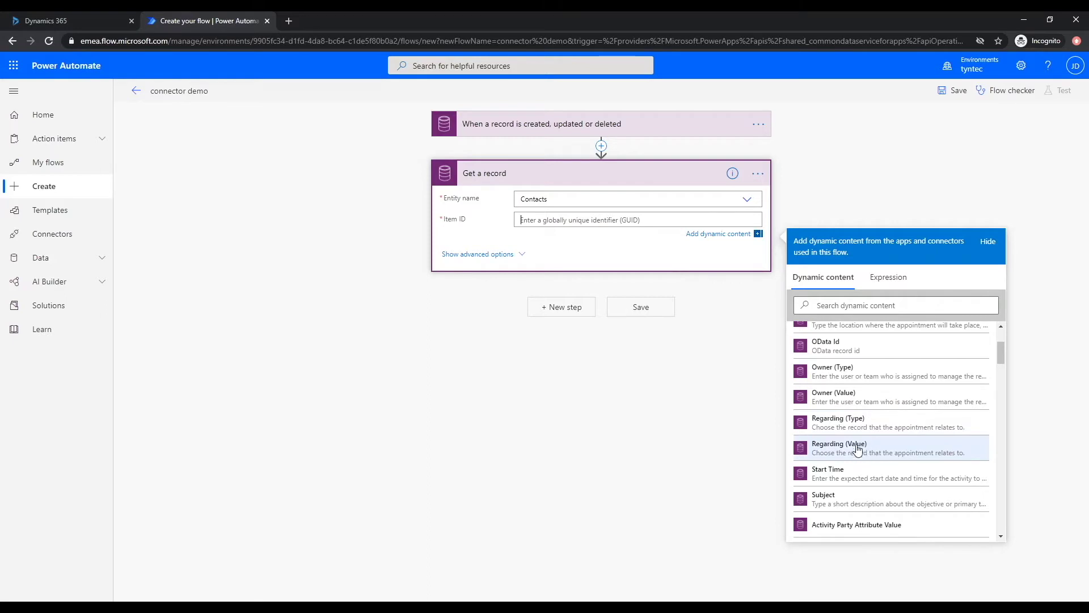
{"action": "left_click", "coordinate": [888, 448]}
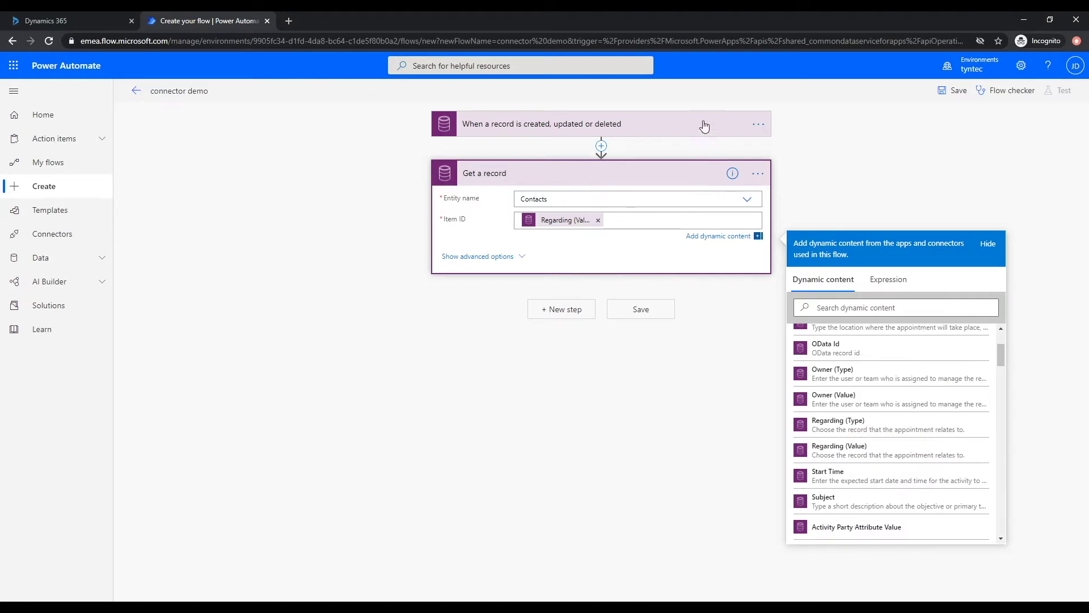
{"action": "left_click", "coordinate": [571, 311]}
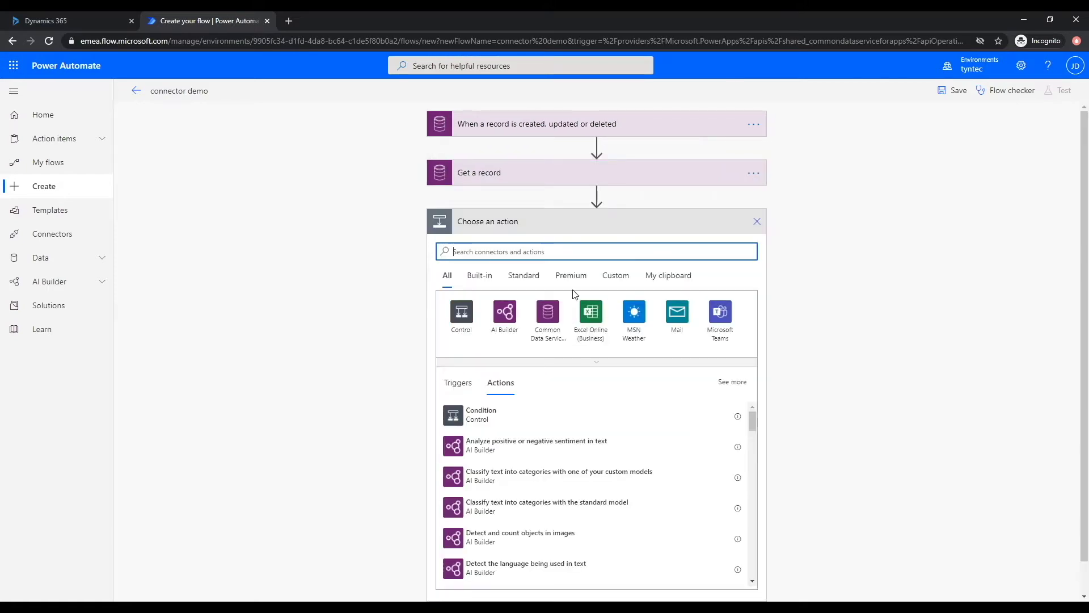
Add the tyntec Viber Business Send Viber Message action.
{"action": "type", "text": "tyntec"}
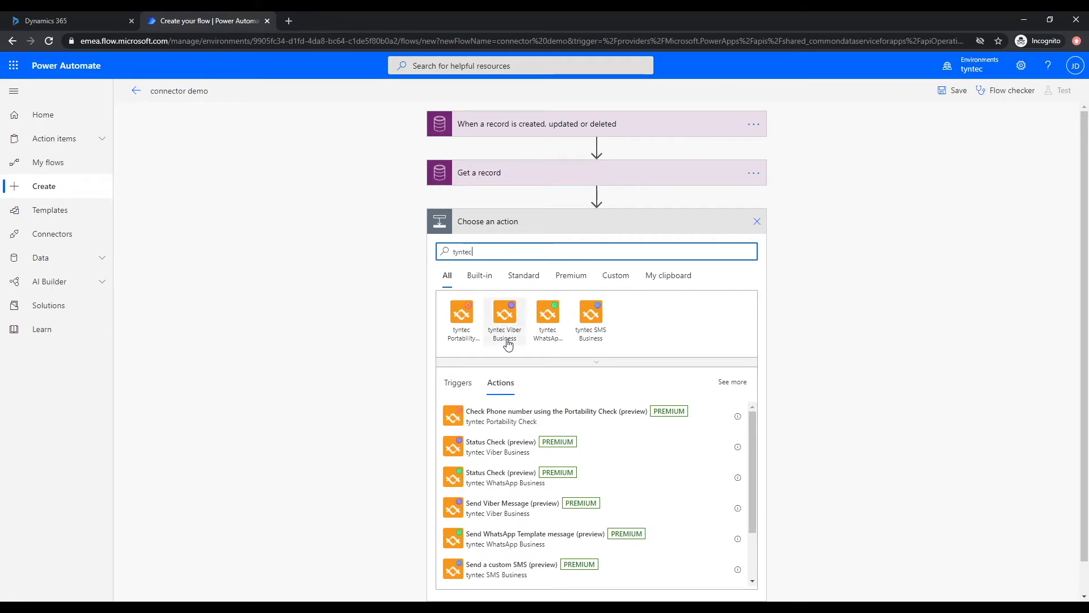
{"action": "left_click", "coordinate": [505, 339]}
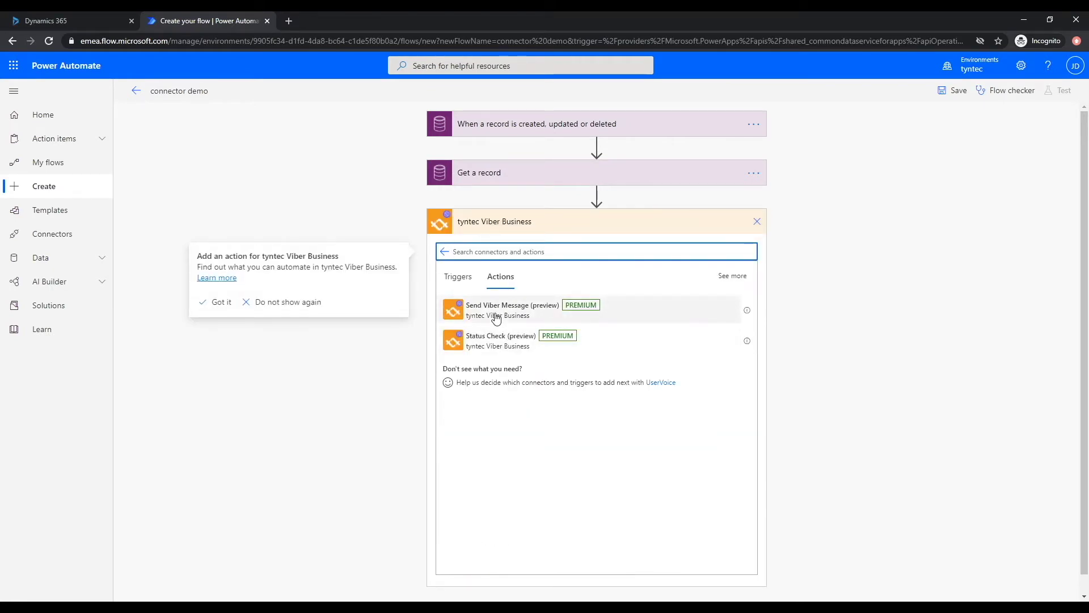
{"action": "left_click", "coordinate": [501, 305]}
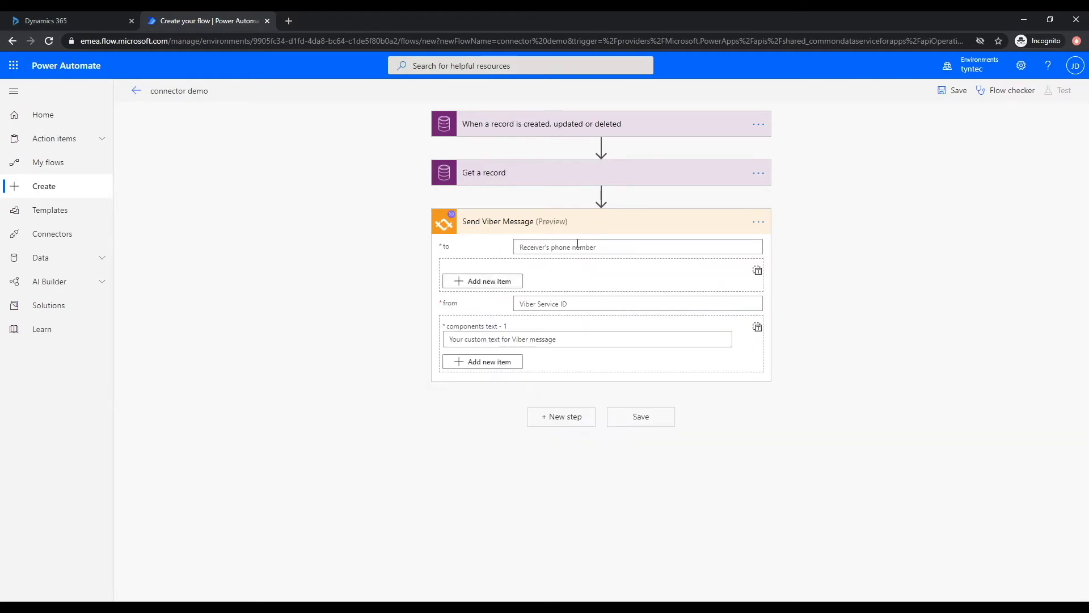
Create a tyntec connection named 'Demo' with the API key and use it for the step.
{"action": "left_click", "coordinate": [759, 223]}
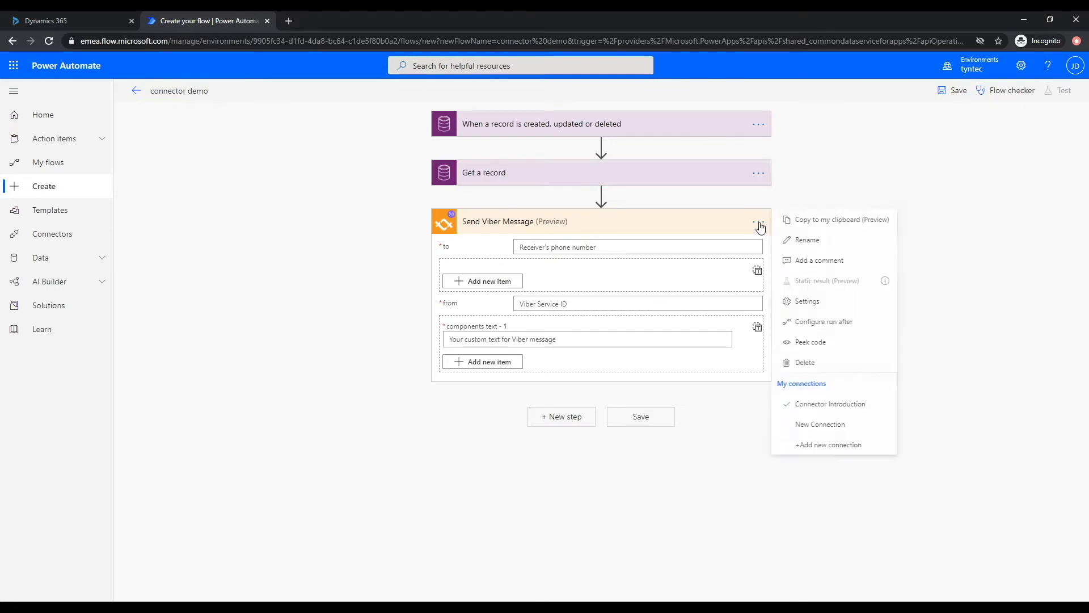
{"action": "left_click", "coordinate": [854, 444]}
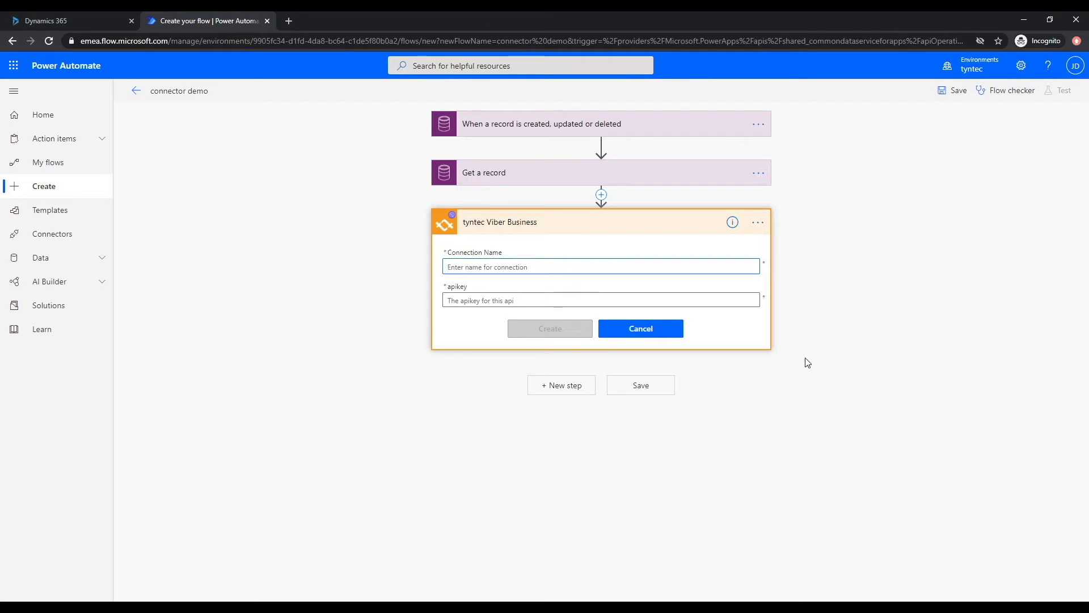
{"action": "type", "text": "Demo"}
{"action": "key", "text": "Tab"}
{"action": "type", "text": "•••••••••••••••••••"}
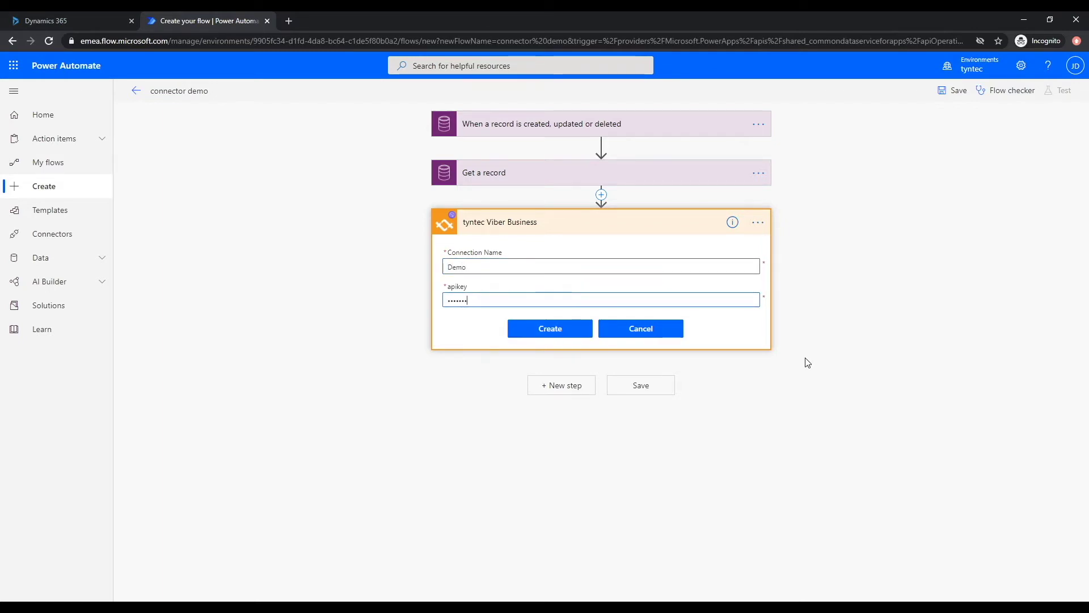
{"action": "left_click", "coordinate": [543, 327]}
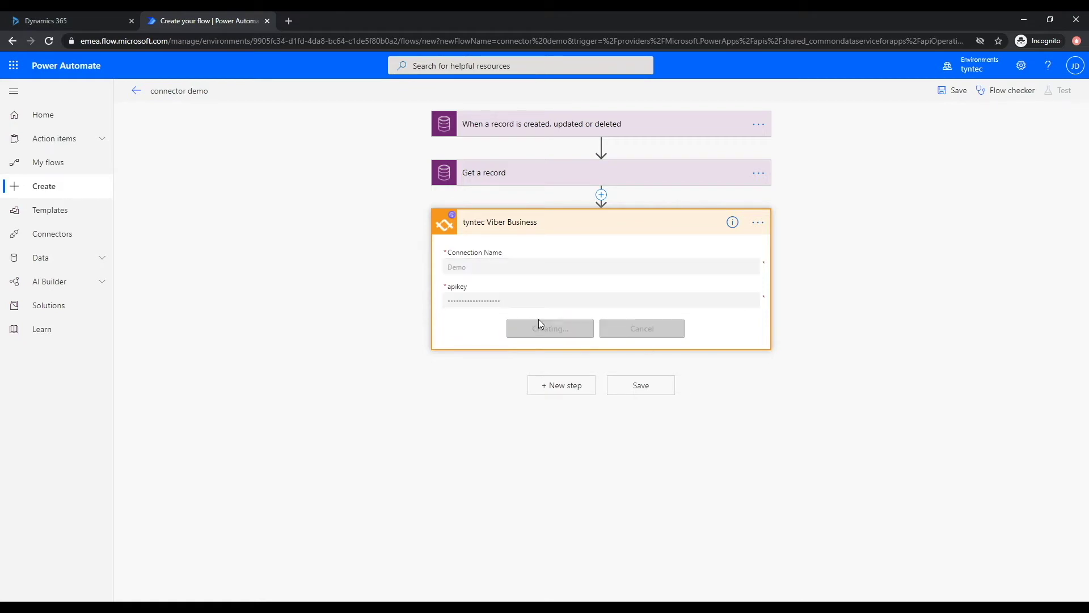
{"action": "left_click", "coordinate": [758, 222]}
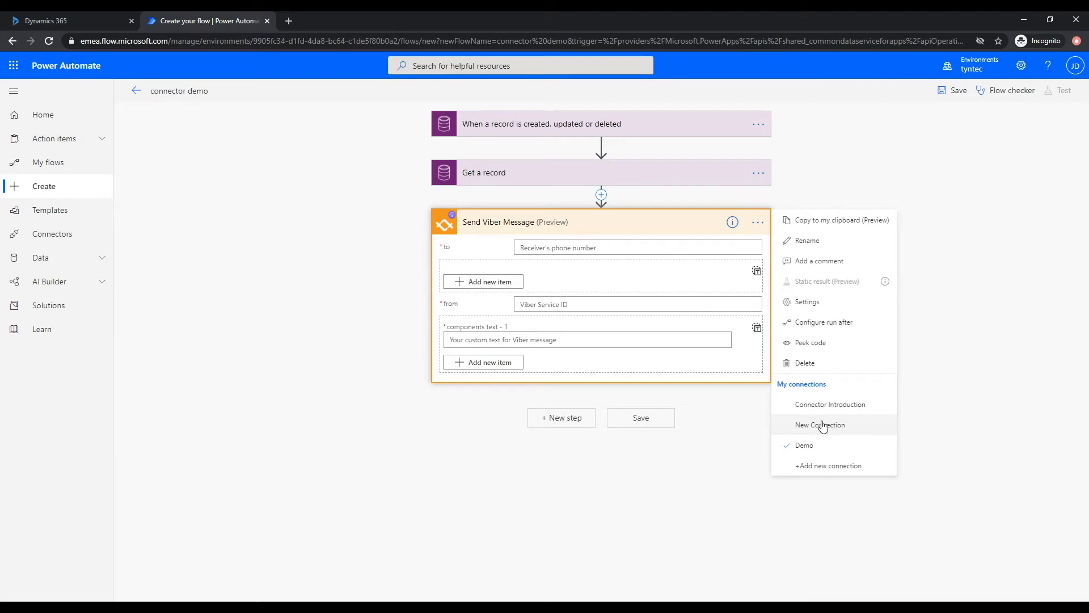
{"action": "left_click", "coordinate": [823, 426]}
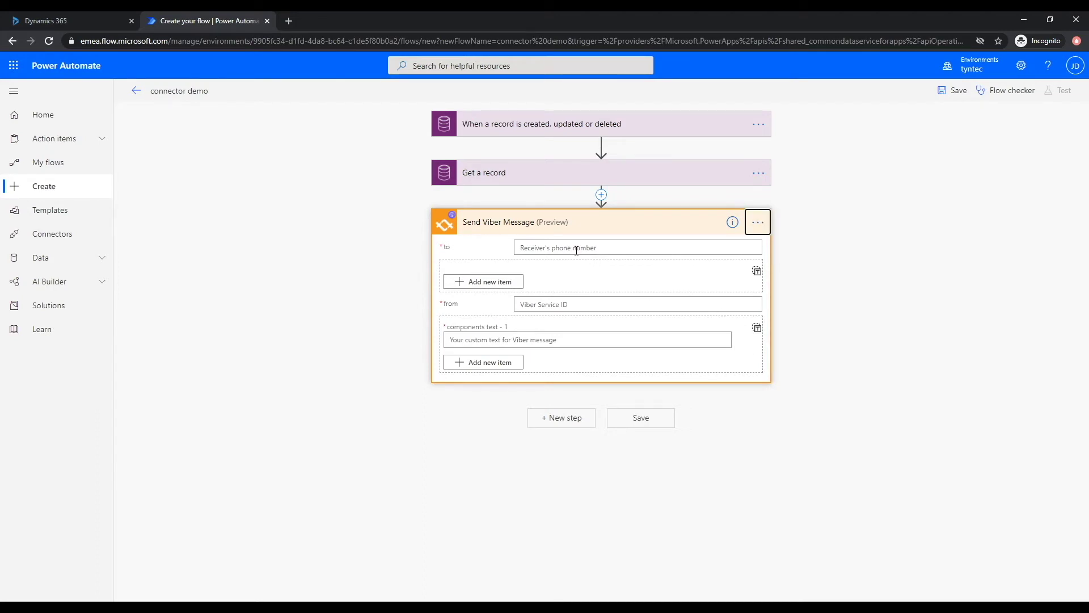
{"action": "left_click", "coordinate": [644, 248]}
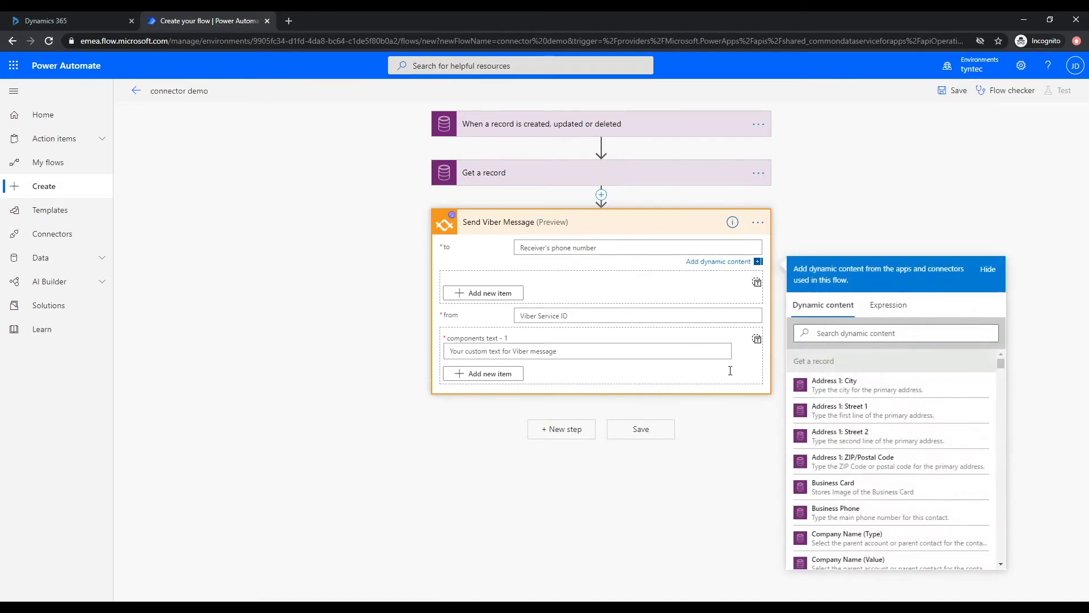
Send the message to the contact's Mobile Phone, entering the Viber Service ID as sender.
{"action": "left_click", "coordinate": [865, 515]}
{"action": "left_click", "coordinate": [595, 250]}
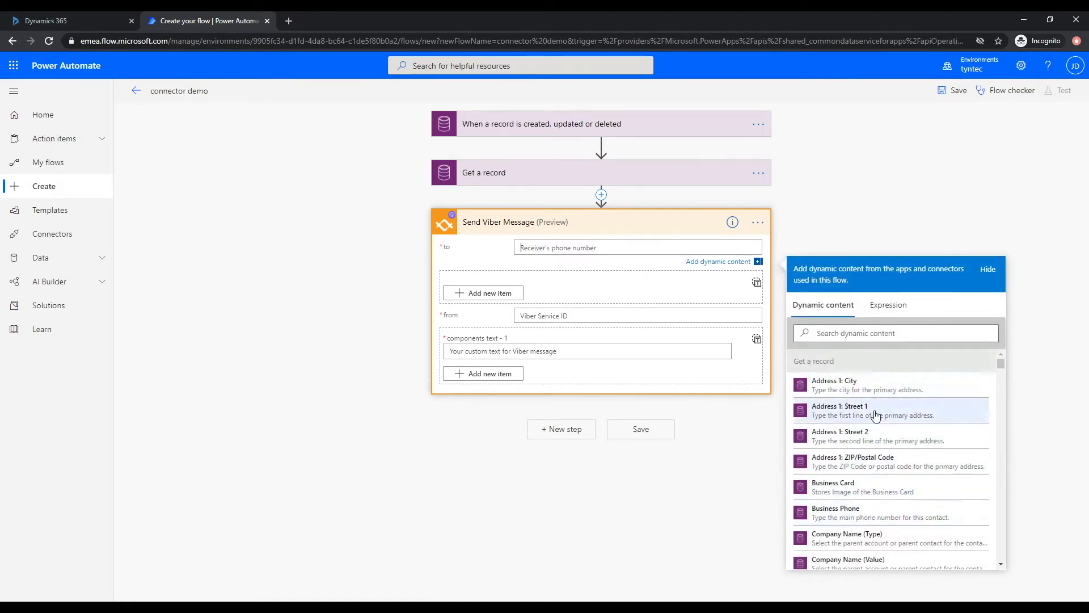
{"action": "scroll", "coordinate": [890, 429], "scroll_direction": "down", "scroll_amount": 4}
{"action": "scroll", "coordinate": [890, 429], "scroll_direction": "down", "scroll_amount": 1}
{"action": "left_click", "coordinate": [888, 429]}
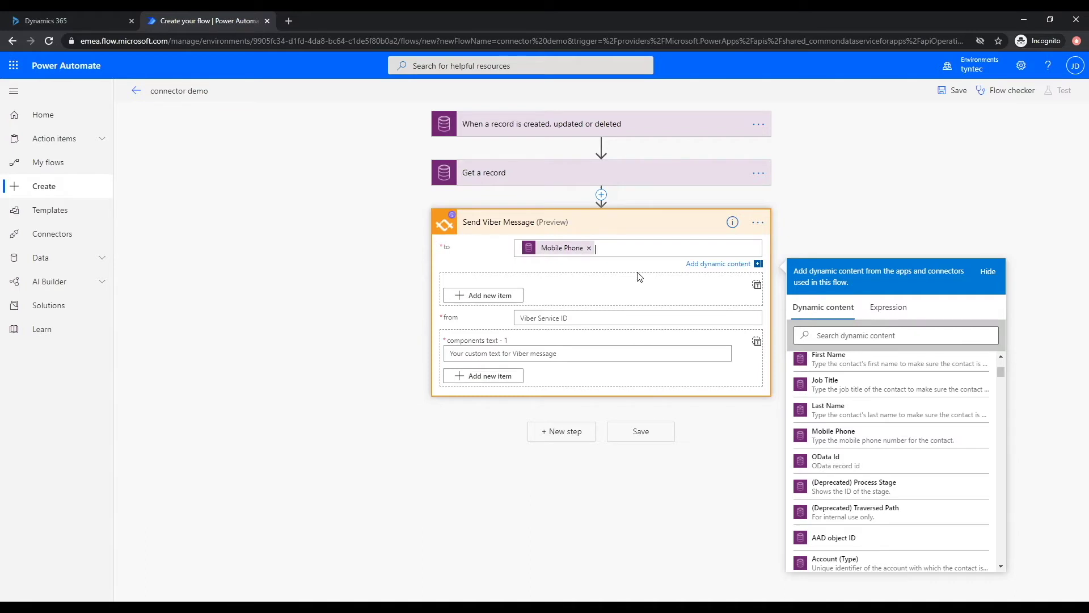
{"action": "left_click", "coordinate": [542, 316]}
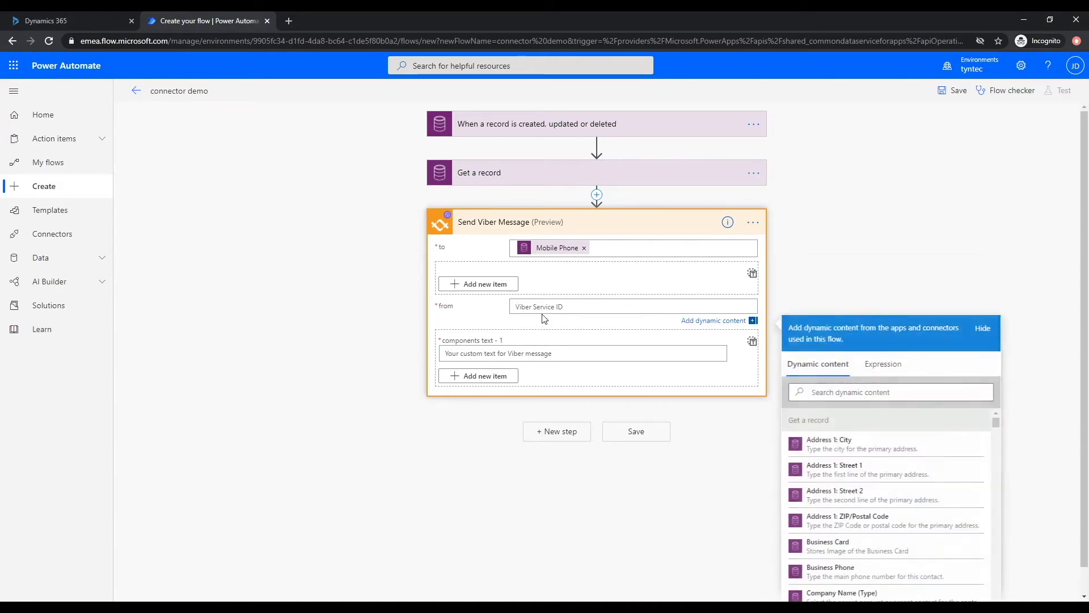
{"action": "type", "text": "XXXX"}
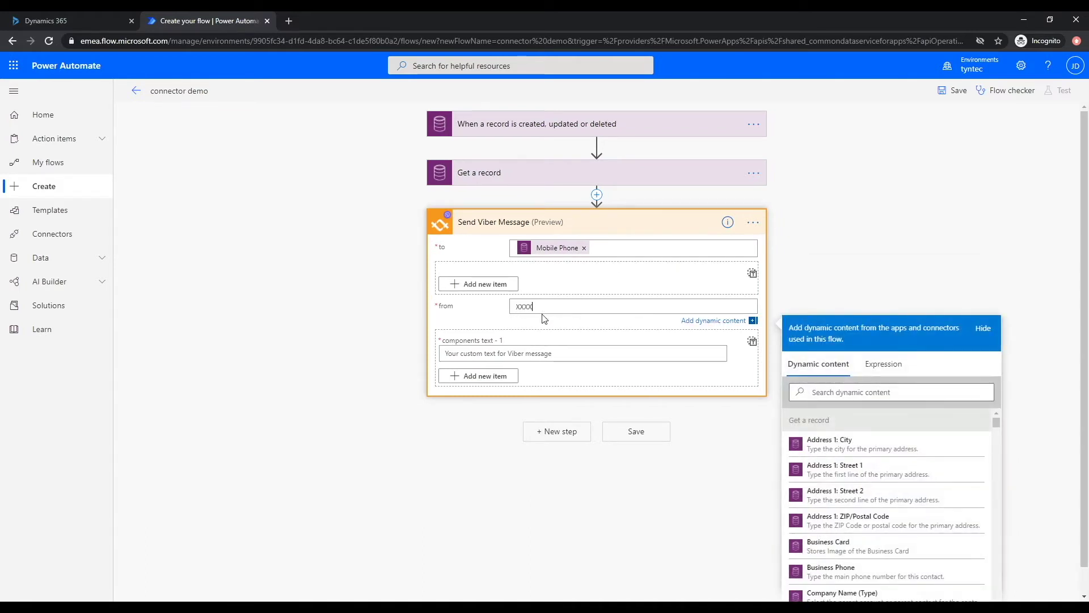
{"action": "left_click", "coordinate": [487, 355]}
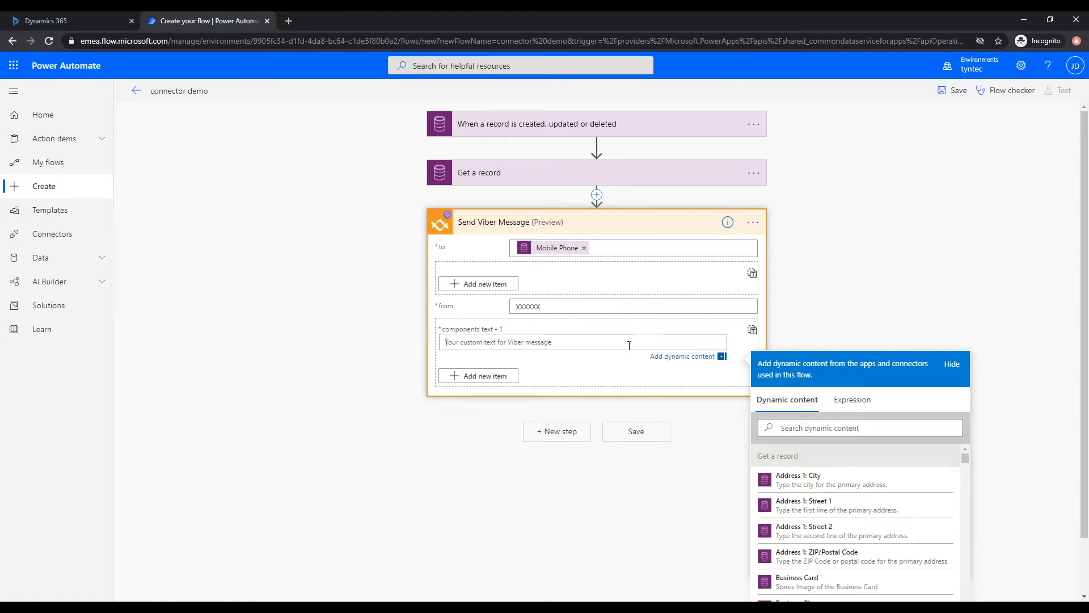
Start the message with 'Dear' followed by the contact's First Name.
{"action": "type", "text": "Dear"}
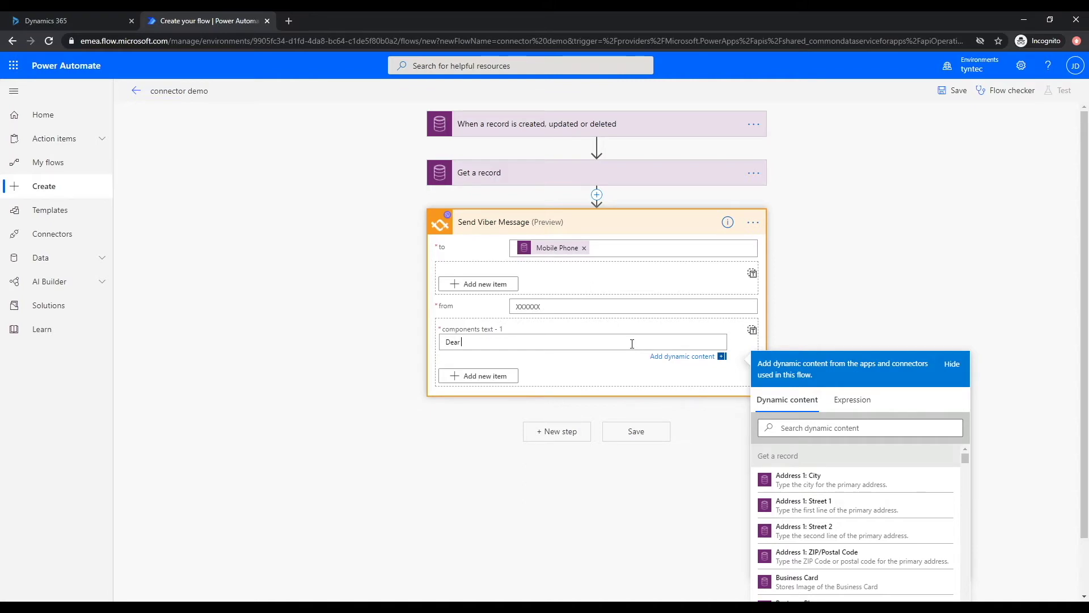
{"action": "left_click", "coordinate": [915, 429]}
{"action": "type", "text": "firt"}
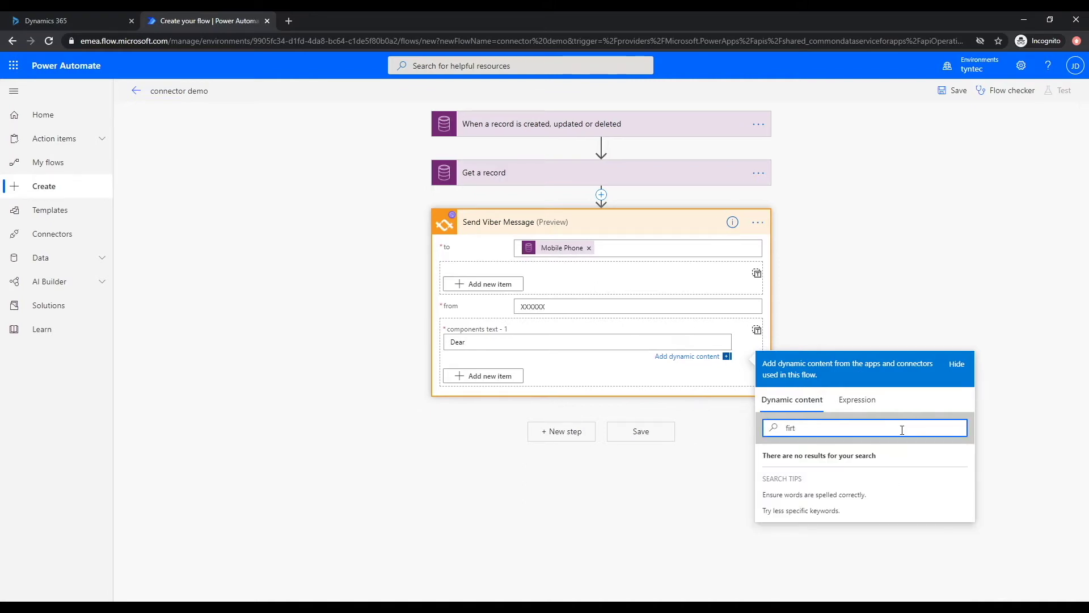
{"action": "key", "text": "BackSpace"}
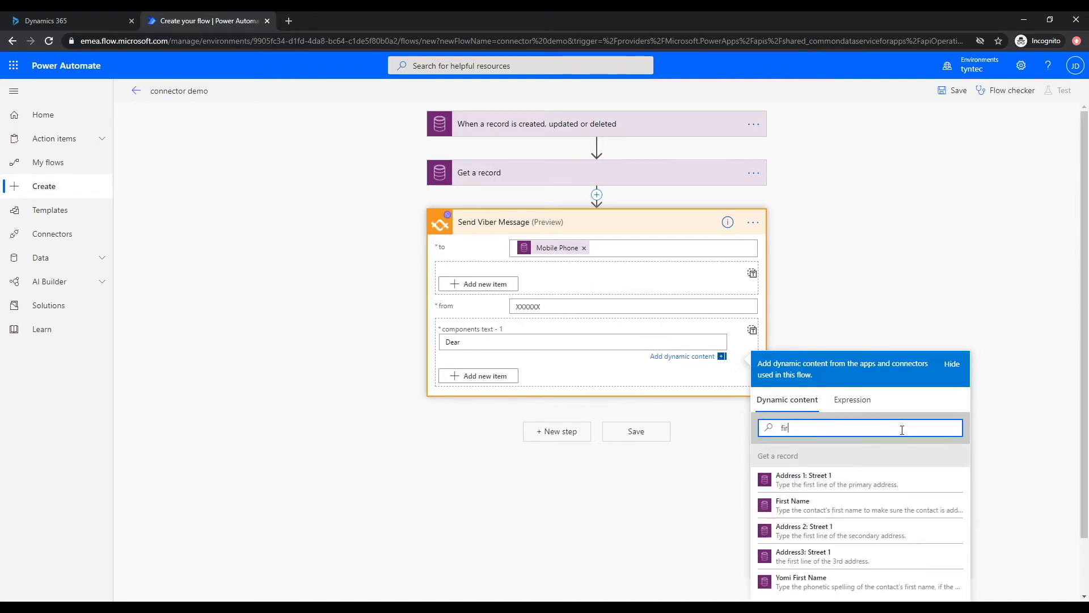
{"action": "left_click", "coordinate": [844, 505]}
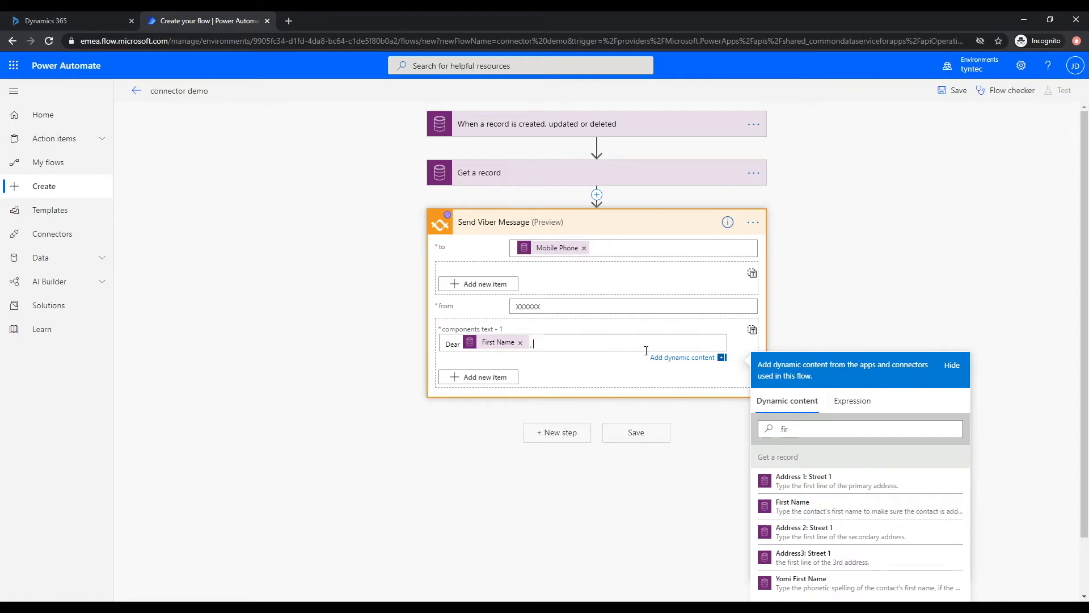
Continue with 'I am excited about our meeting on [Subject] at [Location]'.
{"action": "type", "text": "I am excited about our meet"}
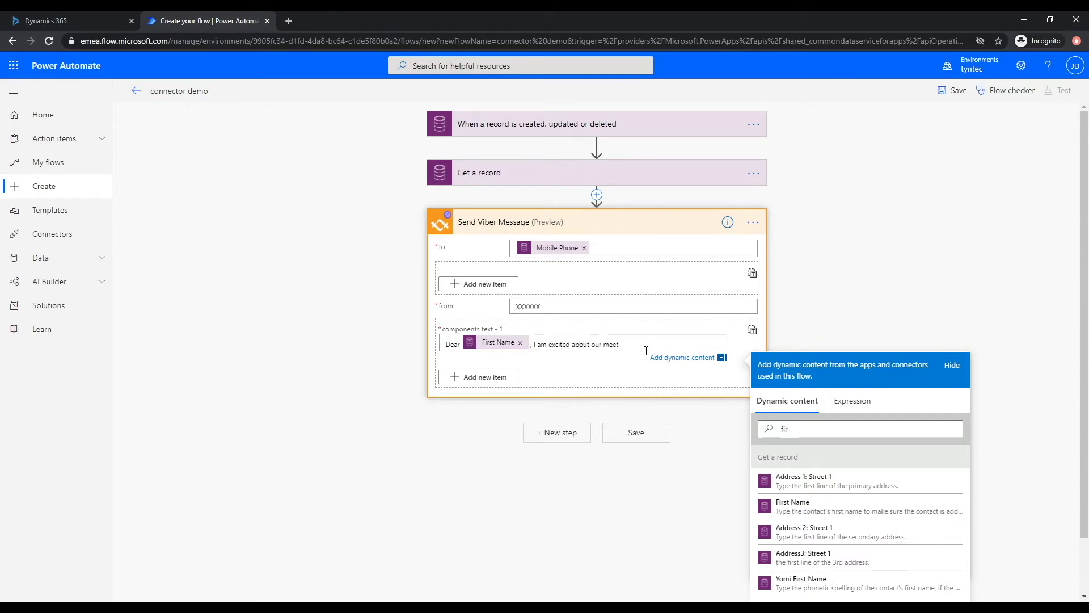
{"action": "type", "text": "ing on"}
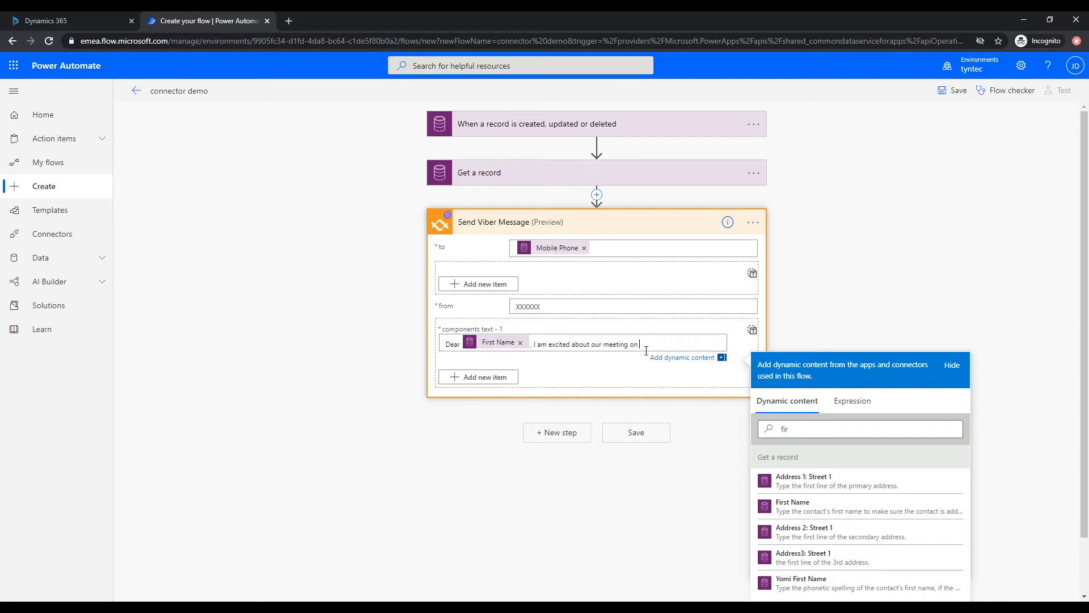
{"action": "double_click", "coordinate": [786, 429]}
{"action": "type", "text": "subj"}
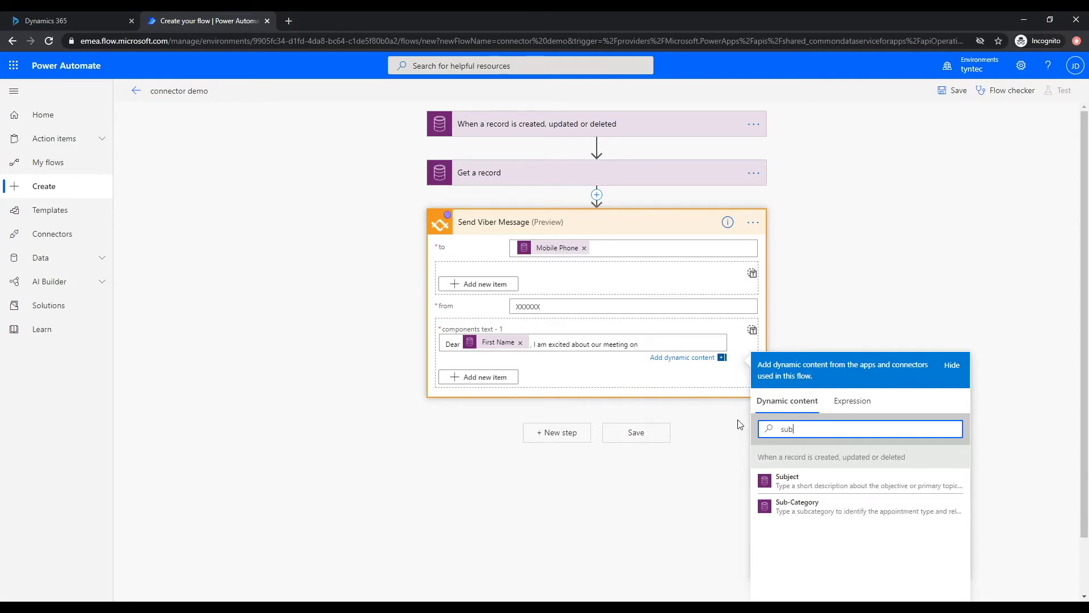
{"action": "left_click", "coordinate": [877, 478]}
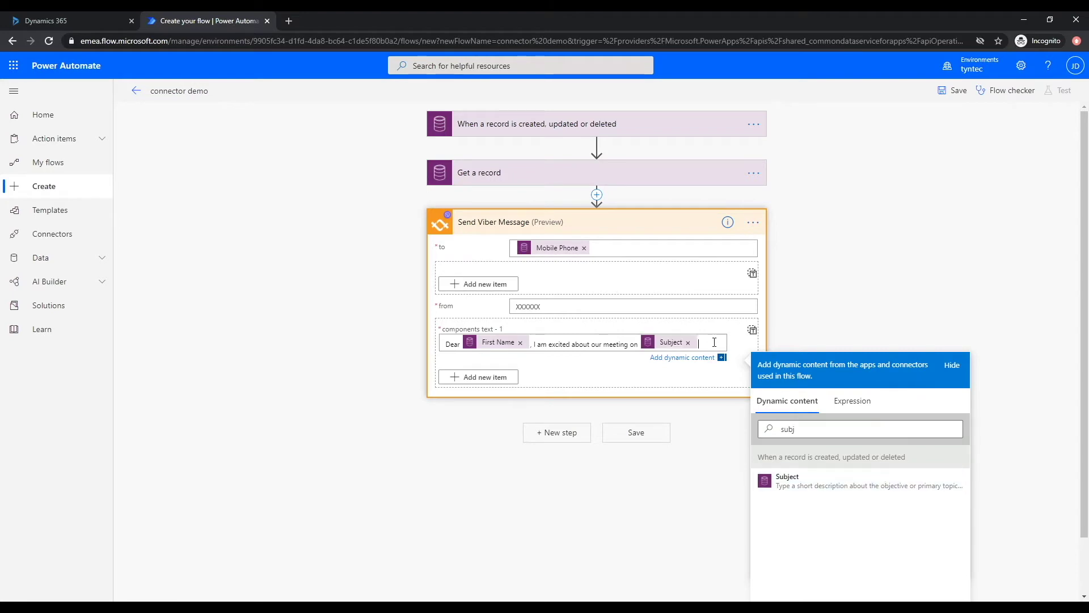
{"action": "double_click", "coordinate": [811, 429]}
{"action": "type", "text": "loc"}
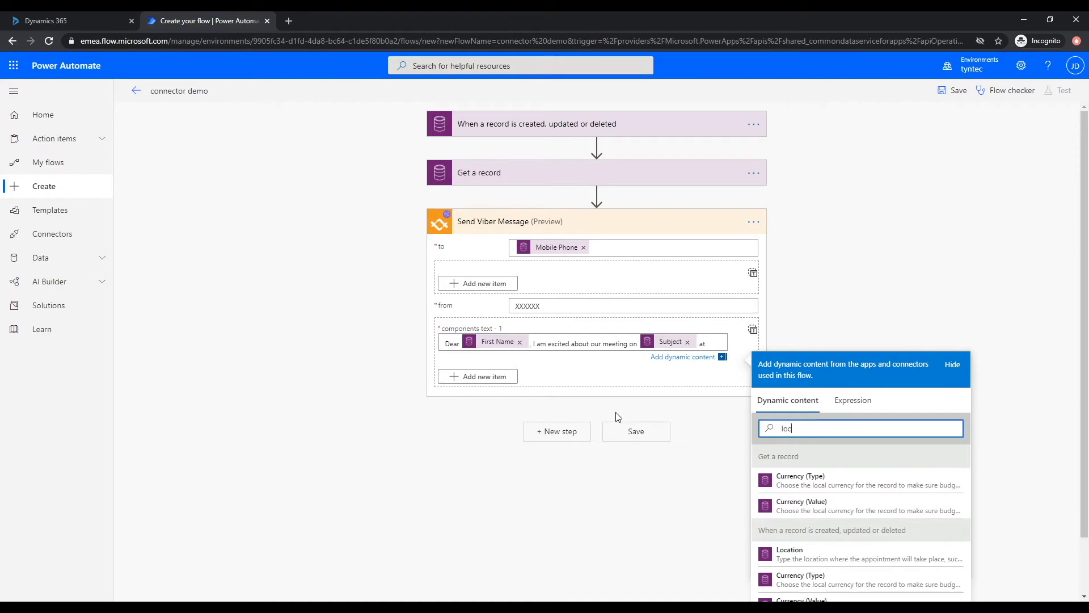
{"action": "left_click", "coordinate": [819, 564]}
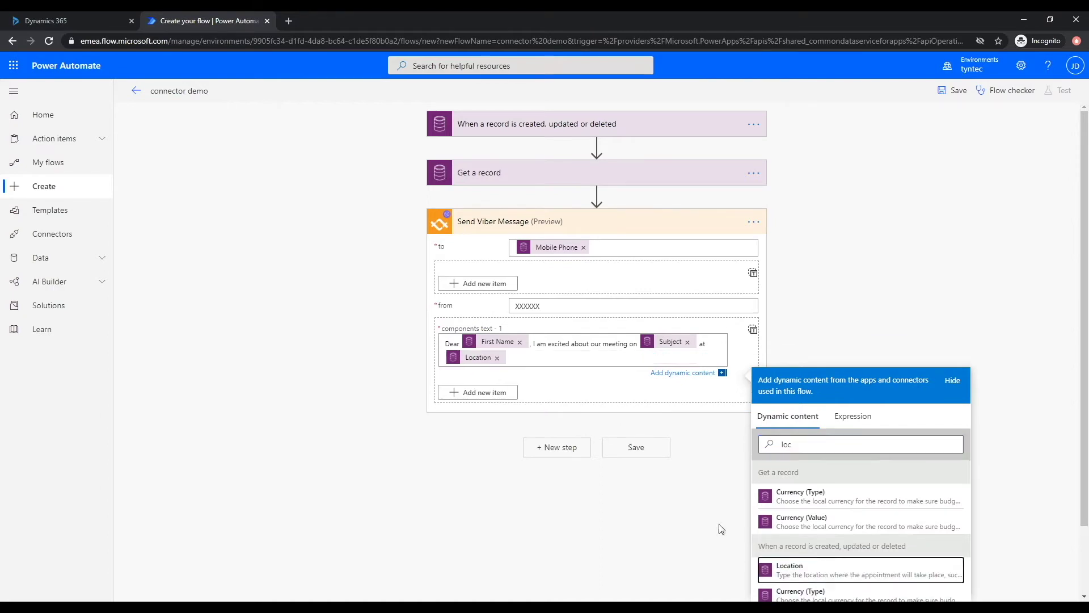
{"action": "left_click", "coordinate": [597, 487]}
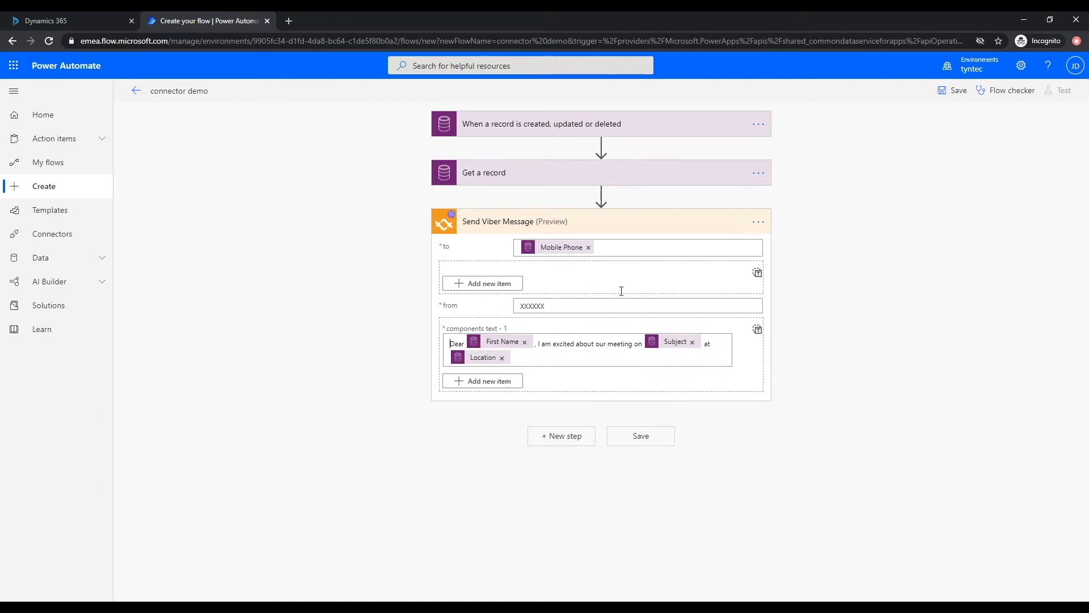
Collapse the Send Viber Message card and save the flow.
{"action": "left_click", "coordinate": [591, 233]}
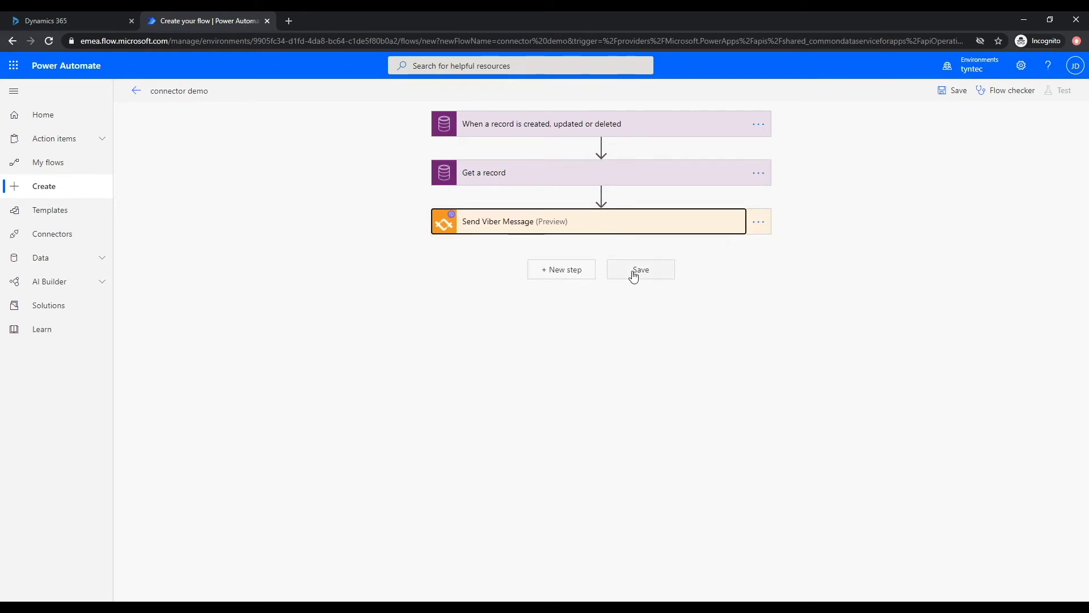
{"action": "left_click", "coordinate": [634, 276]}
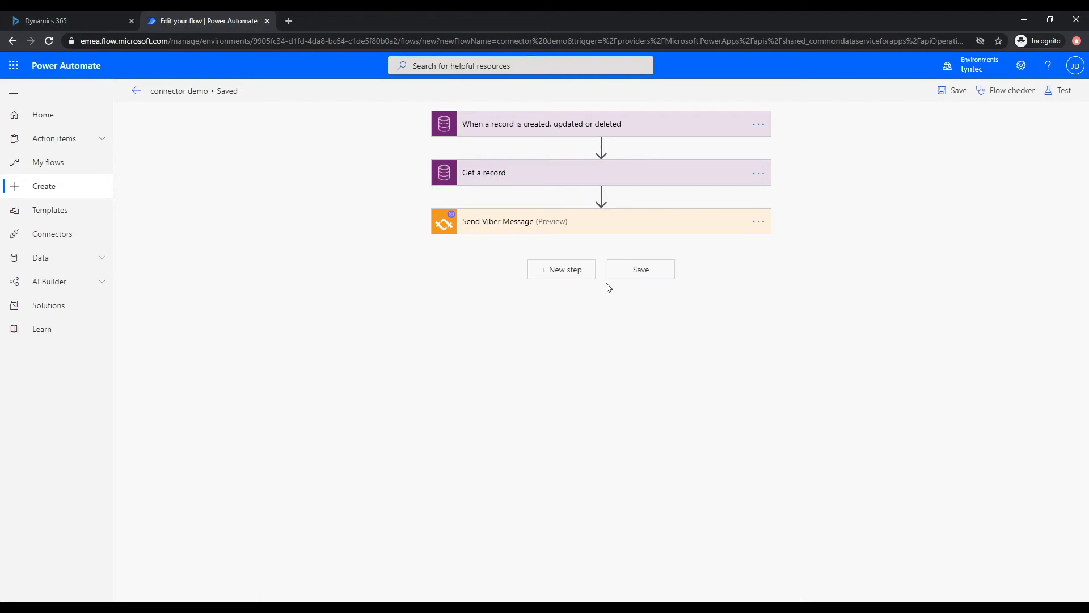
Add a tyntec Viber Business Status Check step with Message ID set to messageId.
{"action": "left_click", "coordinate": [572, 272]}
{"action": "type", "text": "tyntec"}
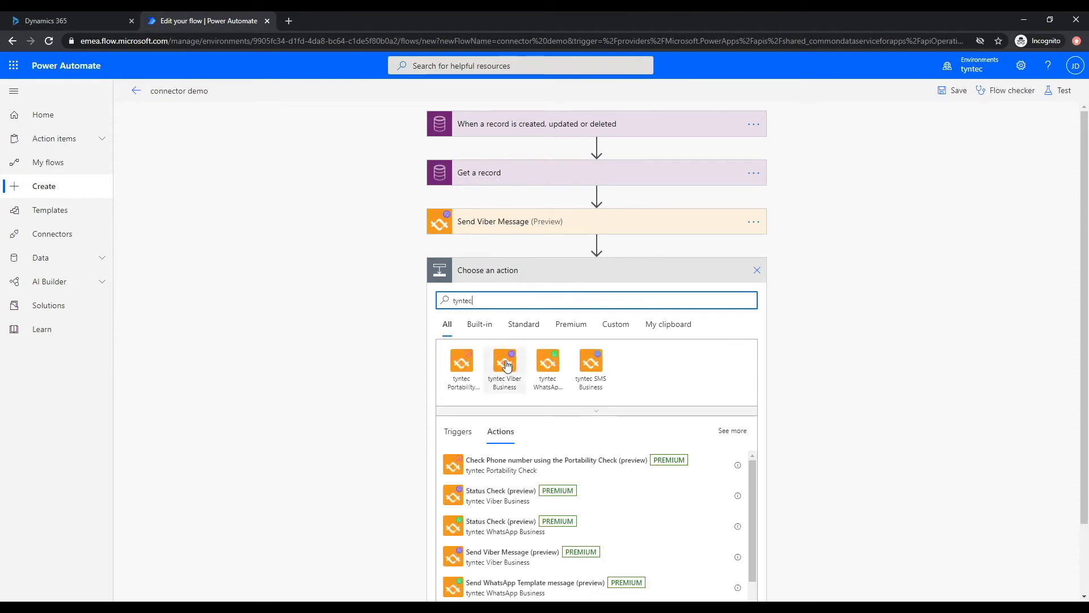
{"action": "left_click", "coordinate": [511, 370]}
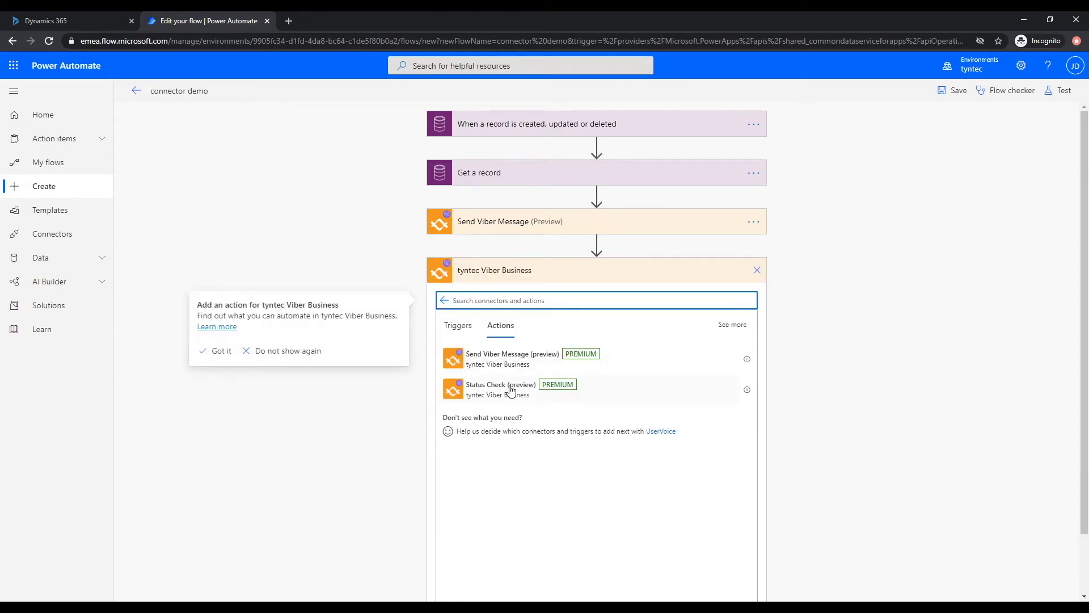
{"action": "left_click", "coordinate": [510, 391]}
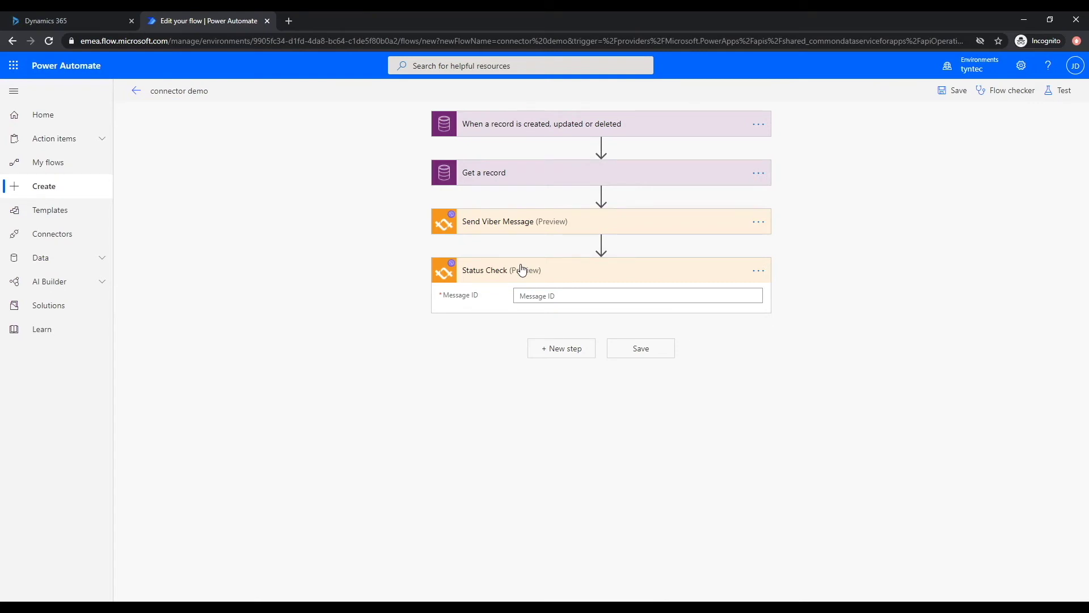
{"action": "left_click", "coordinate": [647, 295]}
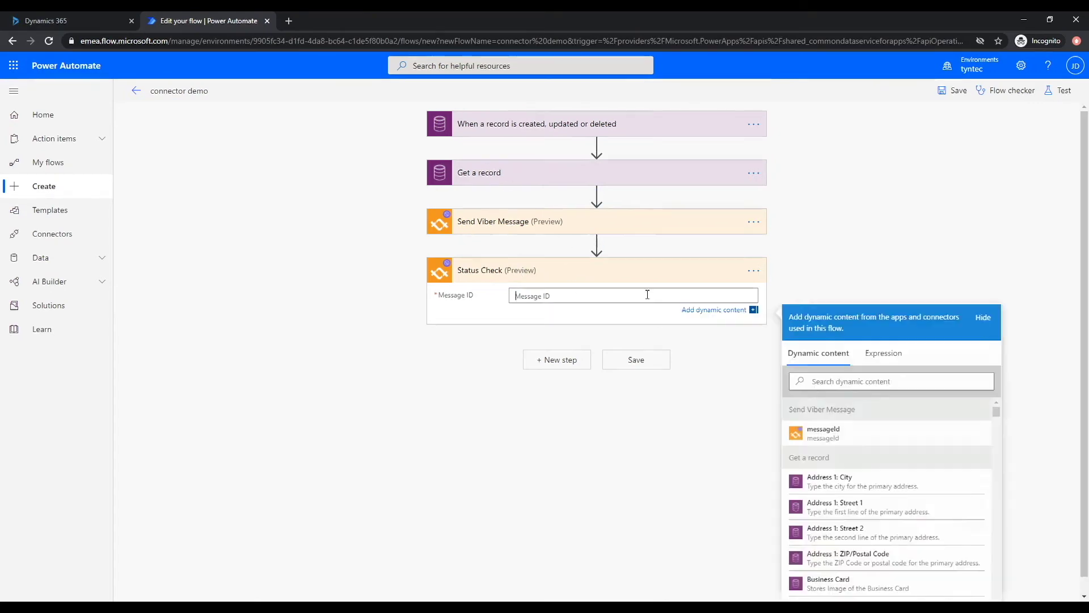
{"action": "left_click", "coordinate": [874, 447]}
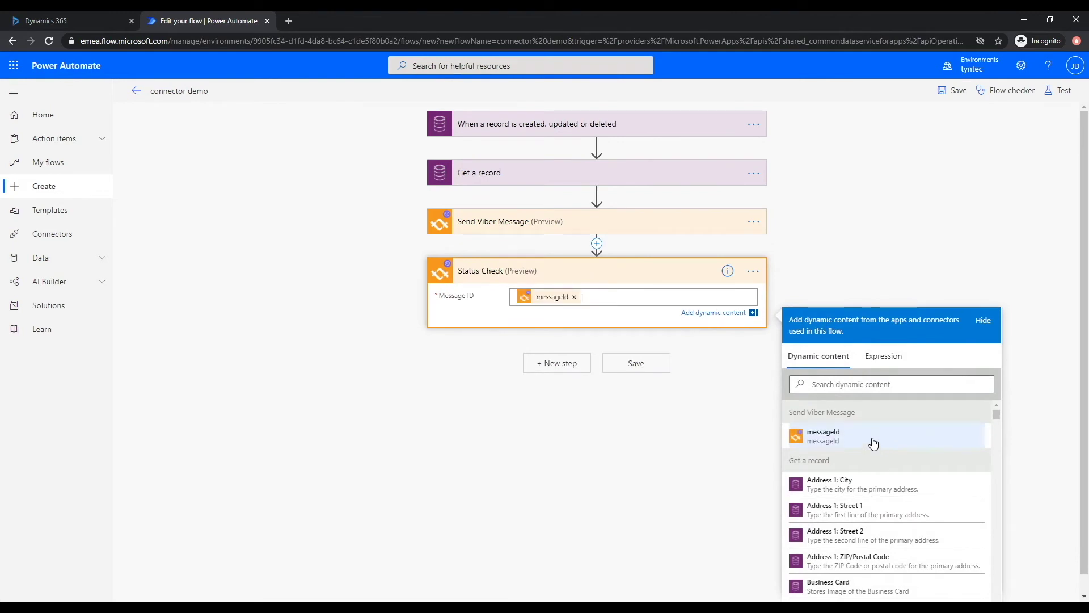
{"action": "left_click", "coordinate": [637, 278]}
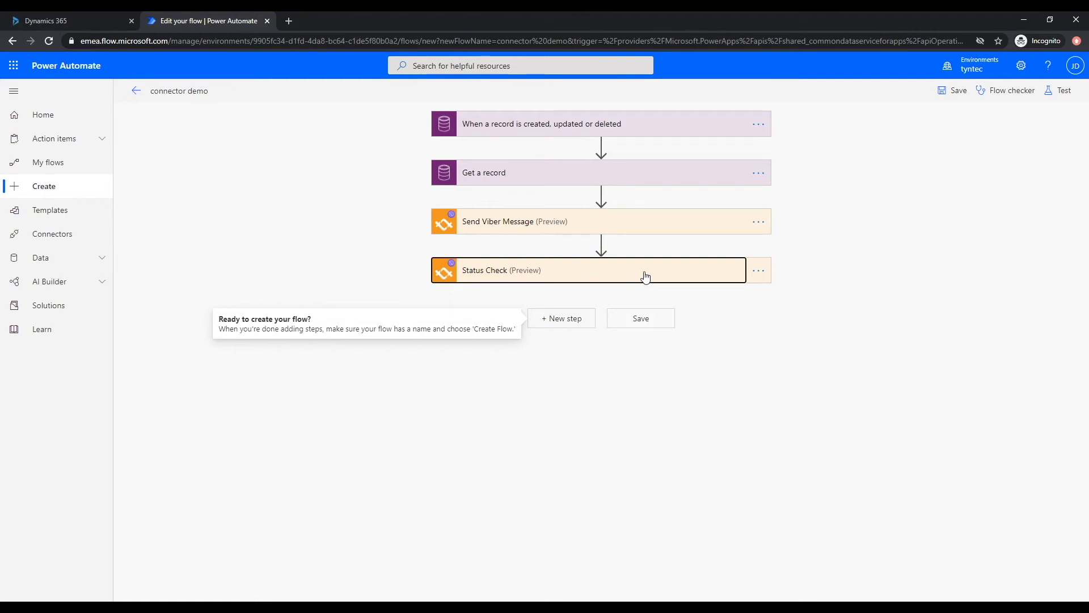
{"action": "left_click", "coordinate": [559, 319]}
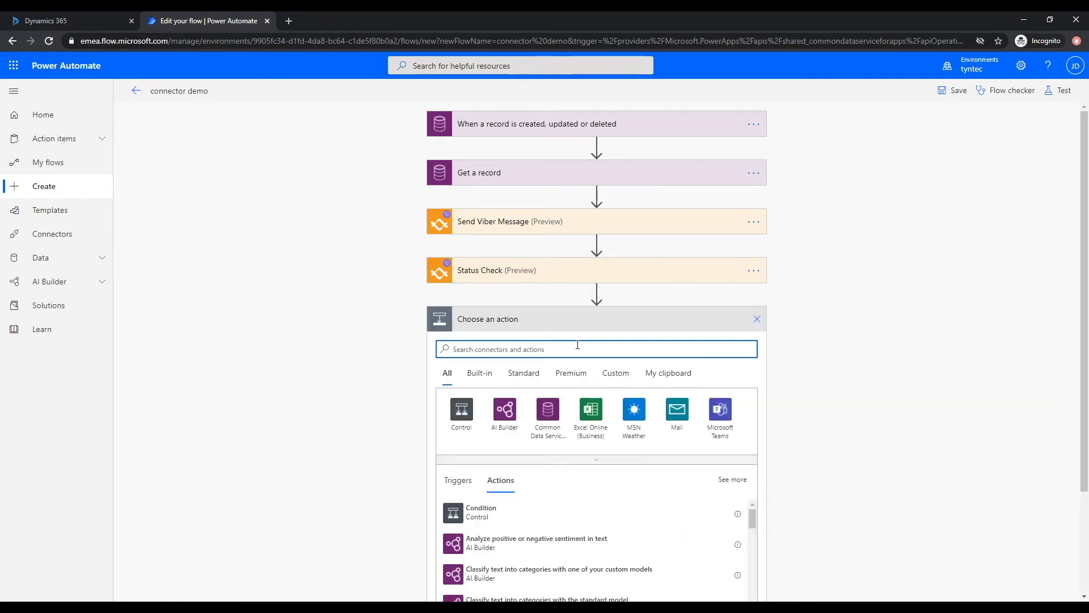
Add an Update a record action for the Appointments entity and begin filling in its Item ID.
{"action": "type", "text": "update"}
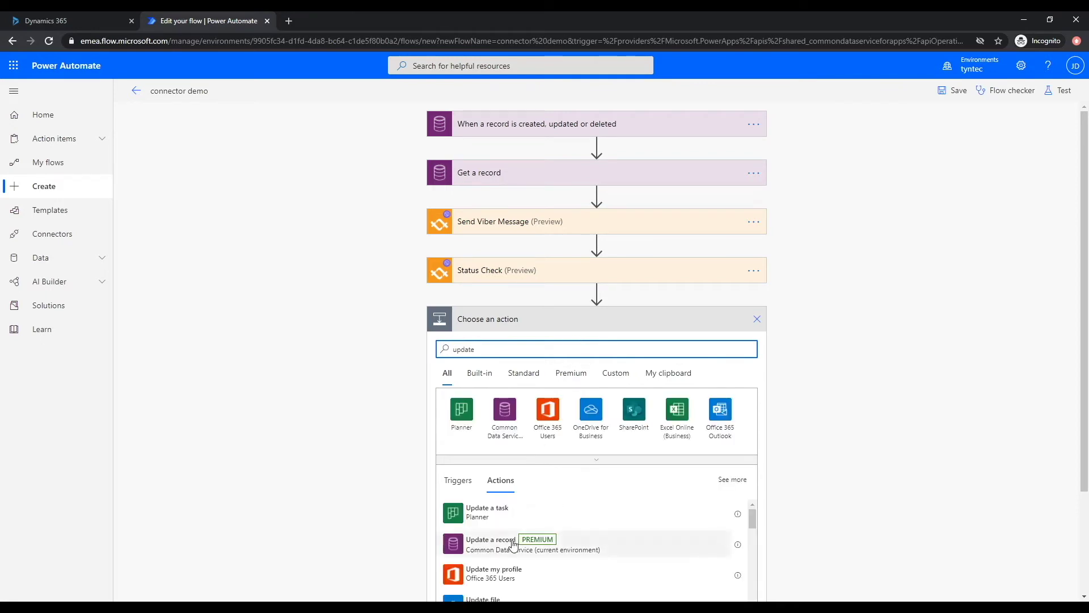
{"action": "left_click", "coordinate": [514, 544]}
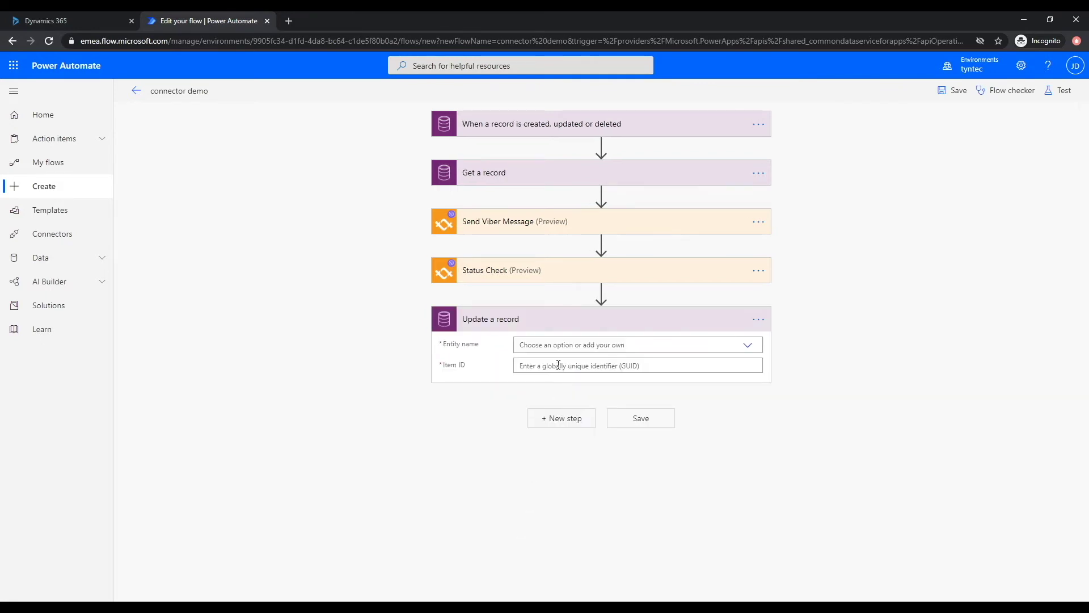
{"action": "left_click", "coordinate": [559, 347]}
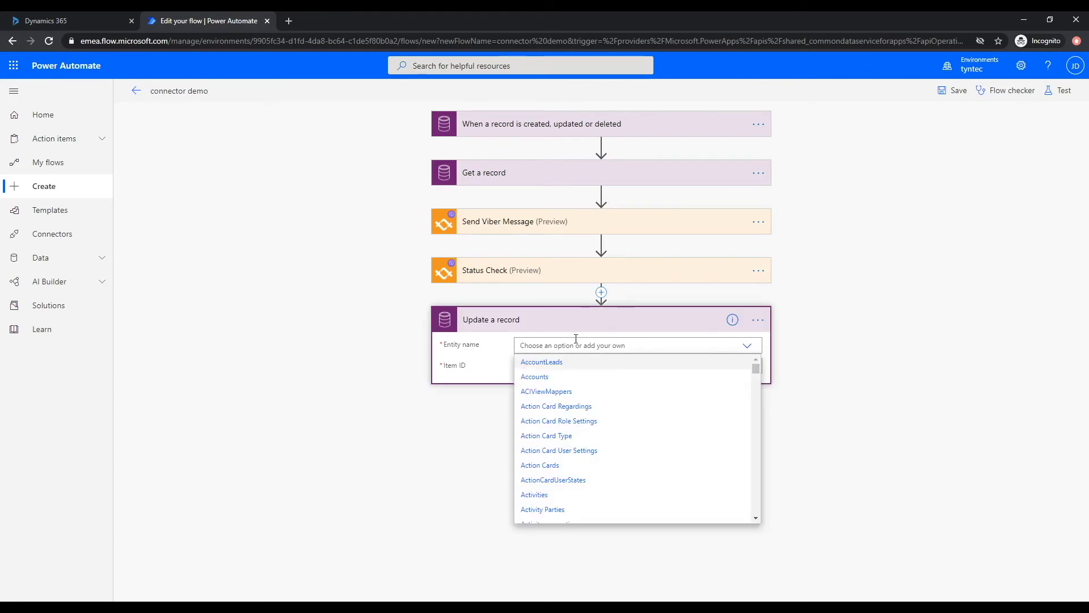
{"action": "type", "text": "a"}
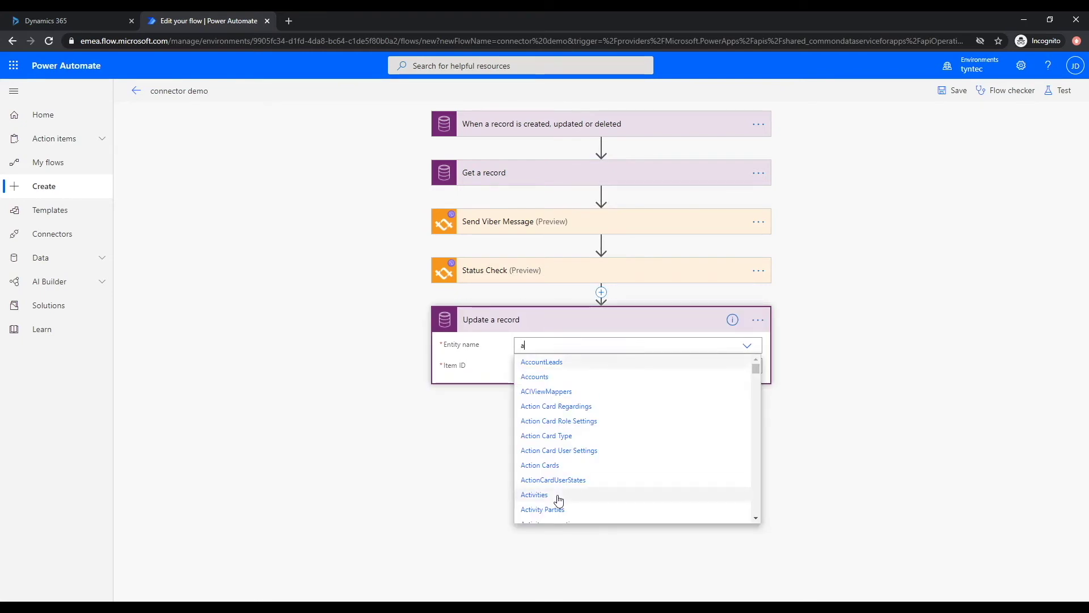
{"action": "type", "text": "ppo"}
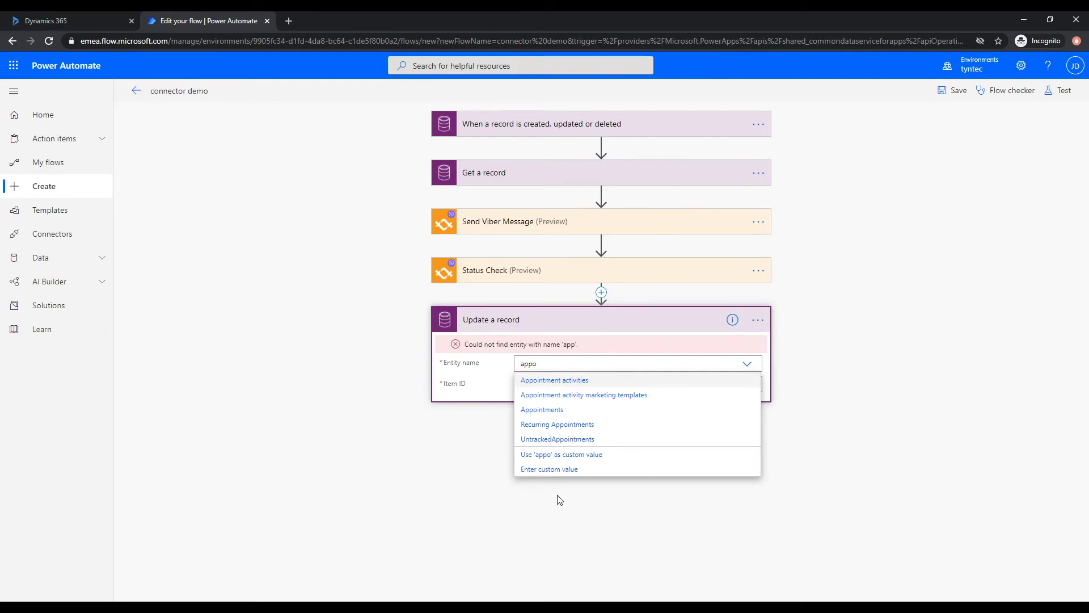
{"action": "left_click", "coordinate": [556, 410]}
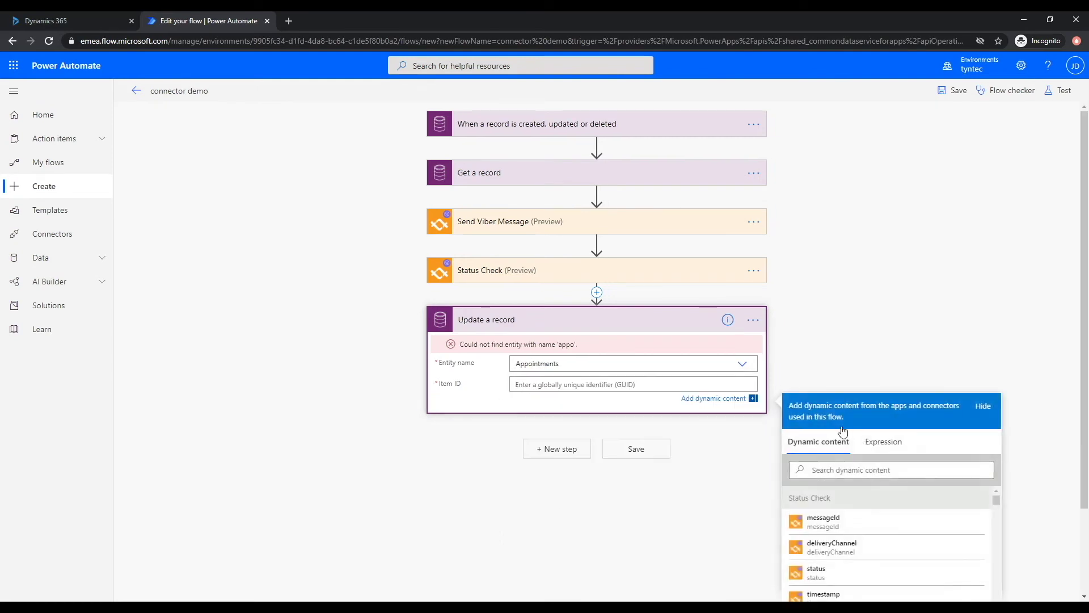
{"action": "left_click", "coordinate": [834, 452]}
{"action": "type", "text": "appo"}
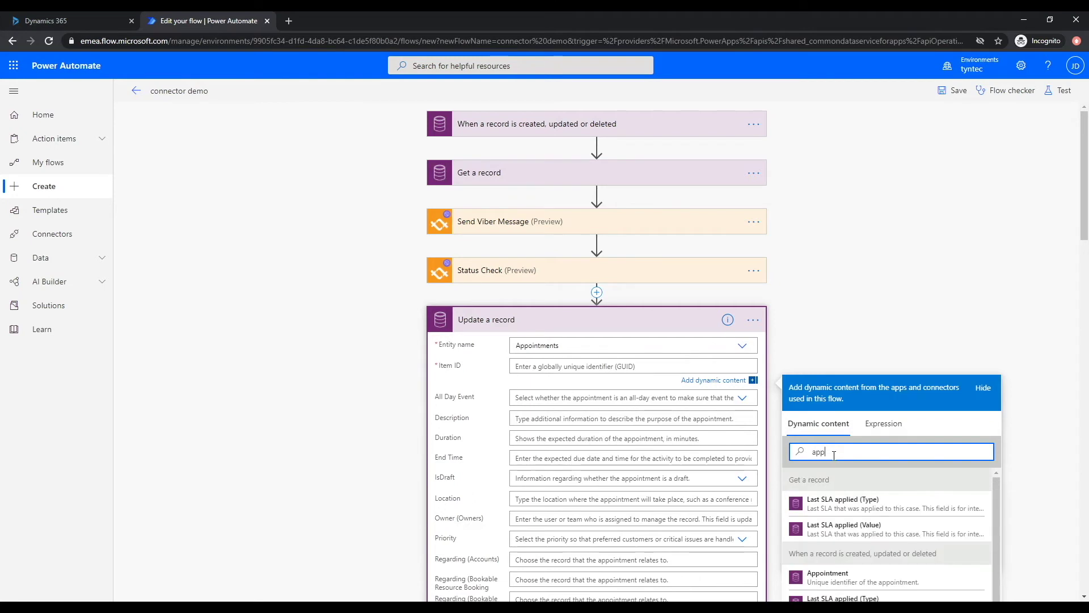
Set Item ID to the triggering appointment's id and start the Description with First Name 'got the'.
{"action": "left_click", "coordinate": [886, 504]}
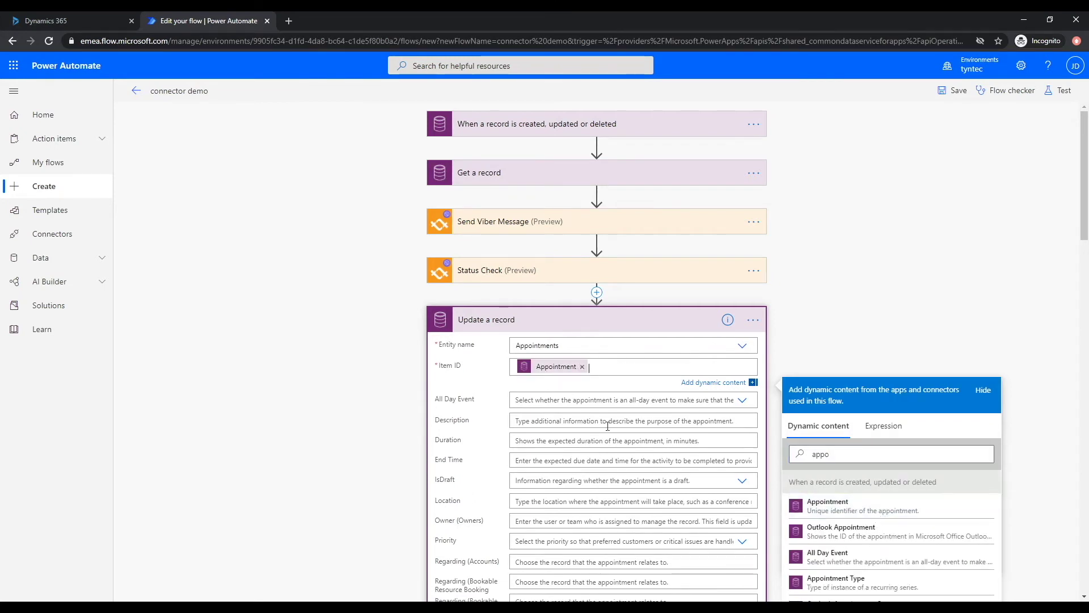
{"action": "left_click", "coordinate": [589, 421]}
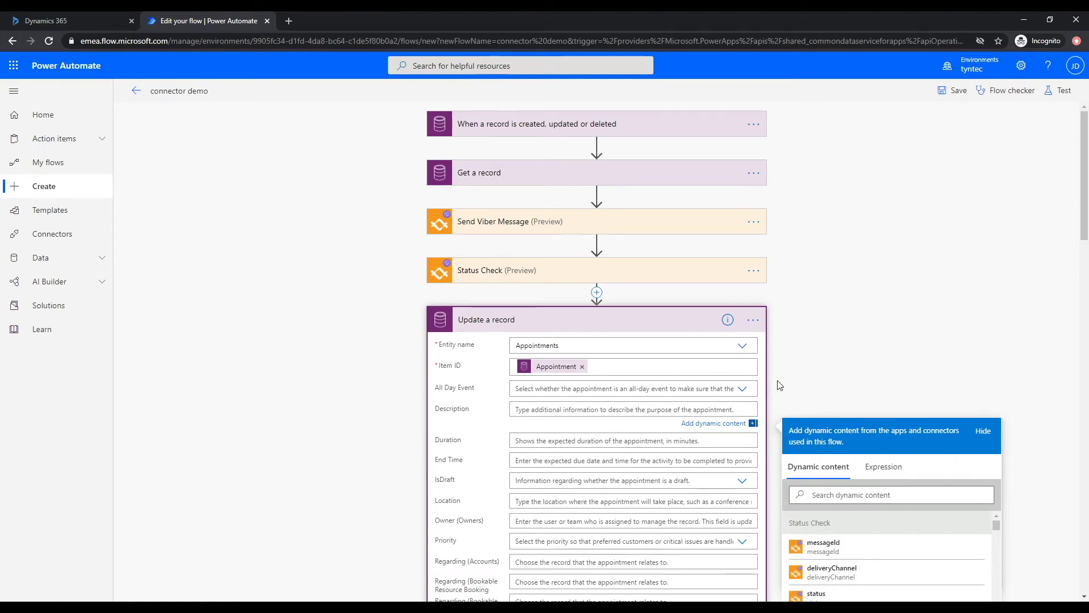
{"action": "left_click", "coordinate": [857, 492]}
{"action": "type", "text": "Firs"}
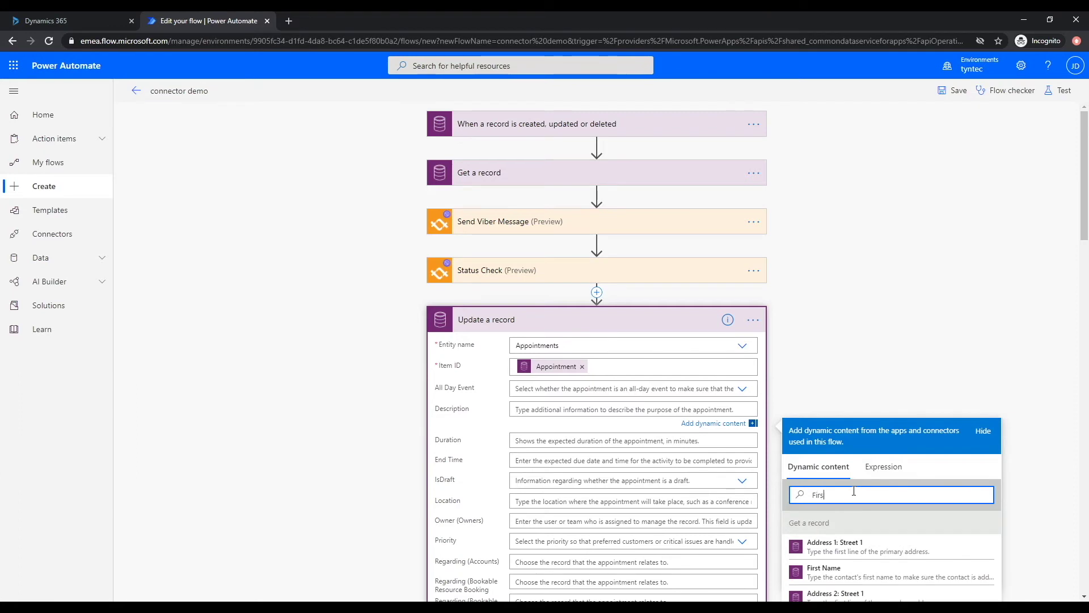
{"action": "left_click", "coordinate": [854, 572]}
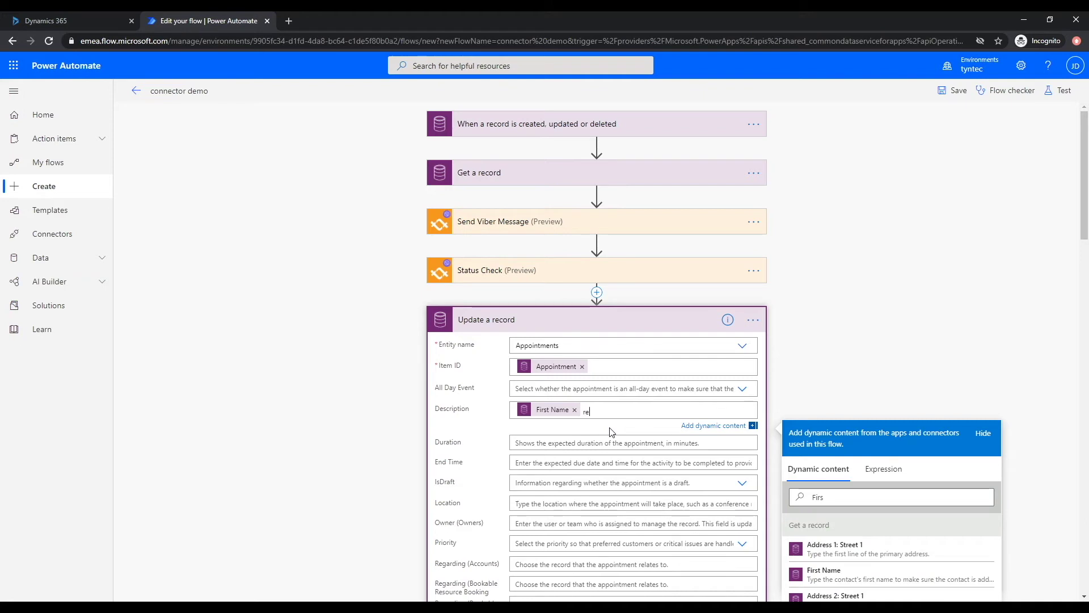
{"action": "type", "text": "c"}
{"action": "key", "text": "BackSpace"}
{"action": "type", "text": "got the message on"}
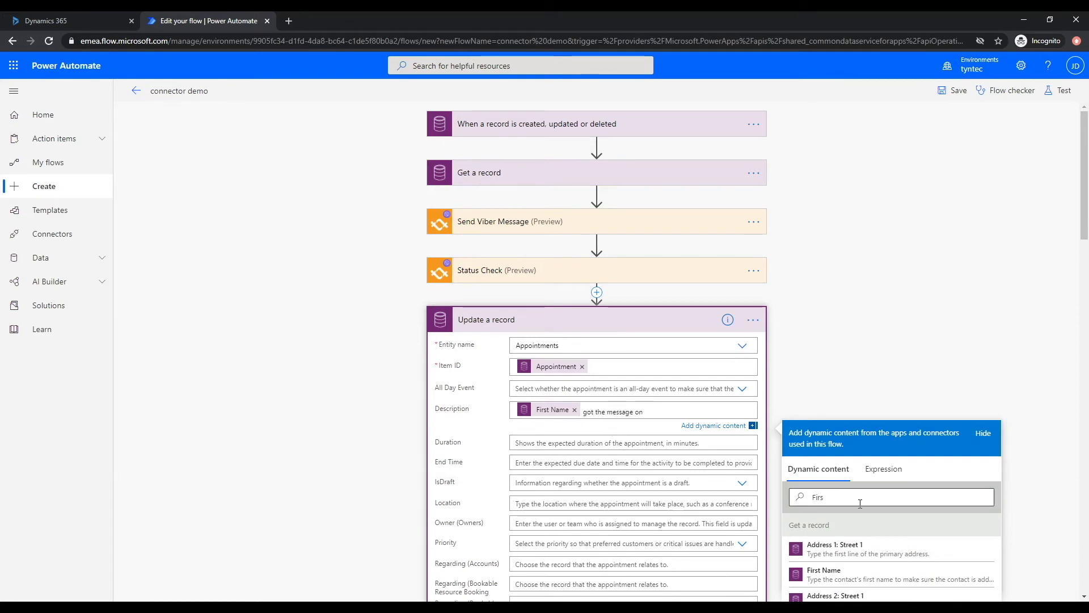
Add the Status Check timestamp and status to the Description.
{"action": "double_click", "coordinate": [817, 497]}
{"action": "key", "text": "BackSpace"}
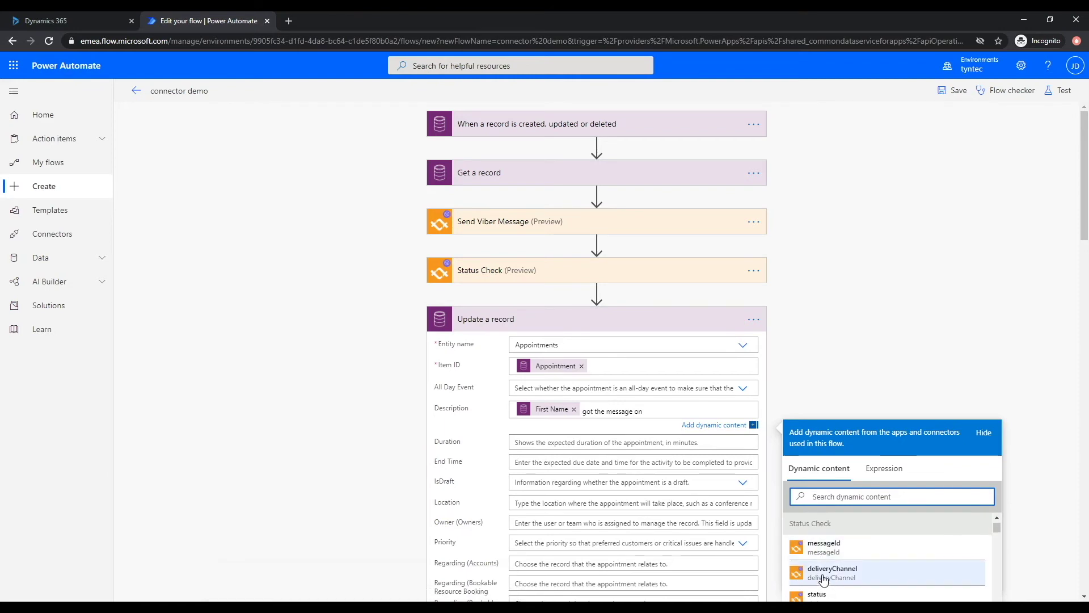
{"action": "scroll", "coordinate": [827, 567], "scroll_direction": "down", "scroll_amount": 3}
{"action": "scroll", "coordinate": [826, 567], "scroll_direction": "up", "scroll_amount": 3}
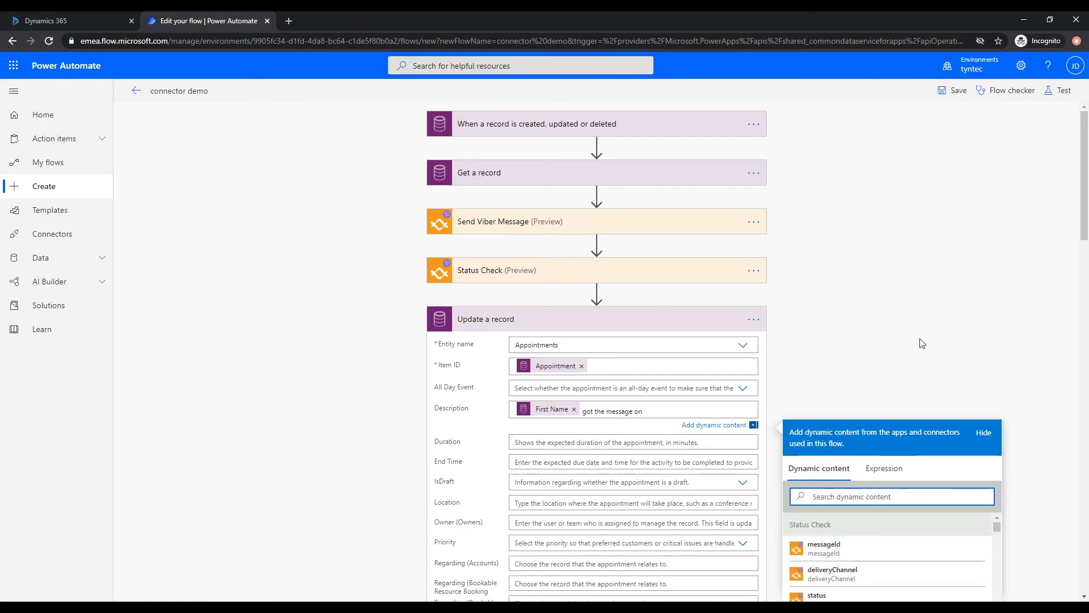
{"action": "scroll", "coordinate": [845, 539], "scroll_direction": "down", "scroll_amount": 2}
{"action": "left_click", "coordinate": [851, 511]}
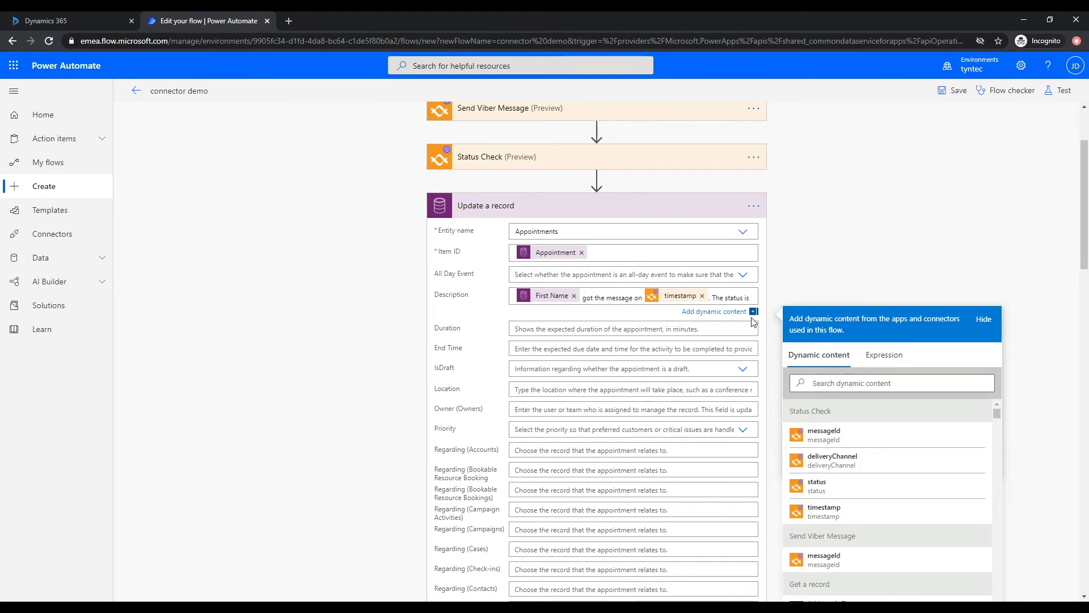
{"action": "left_click", "coordinate": [885, 489]}
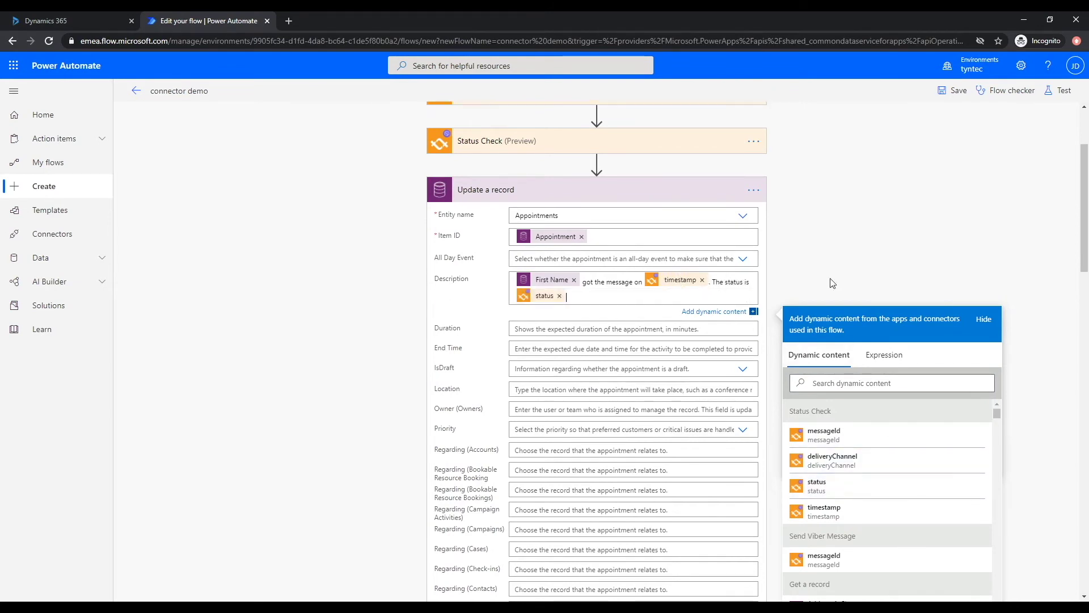
Collapse the Update a record step and save the connector demo flow.
{"action": "left_click", "coordinate": [657, 193]}
{"action": "left_click", "coordinate": [624, 365]}
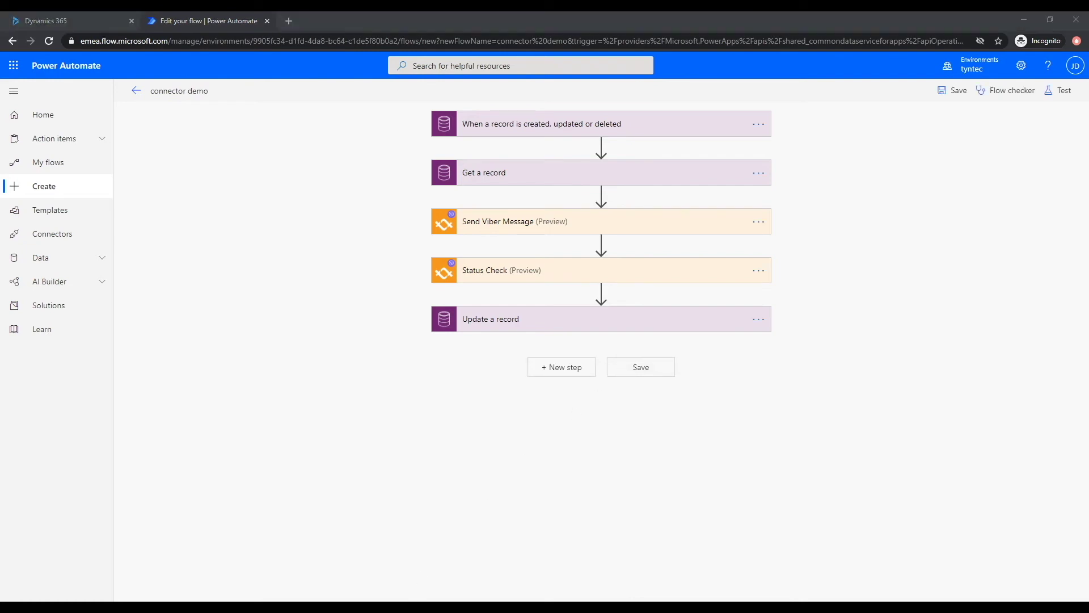
{"action": "left_click", "coordinate": [431, 602]}
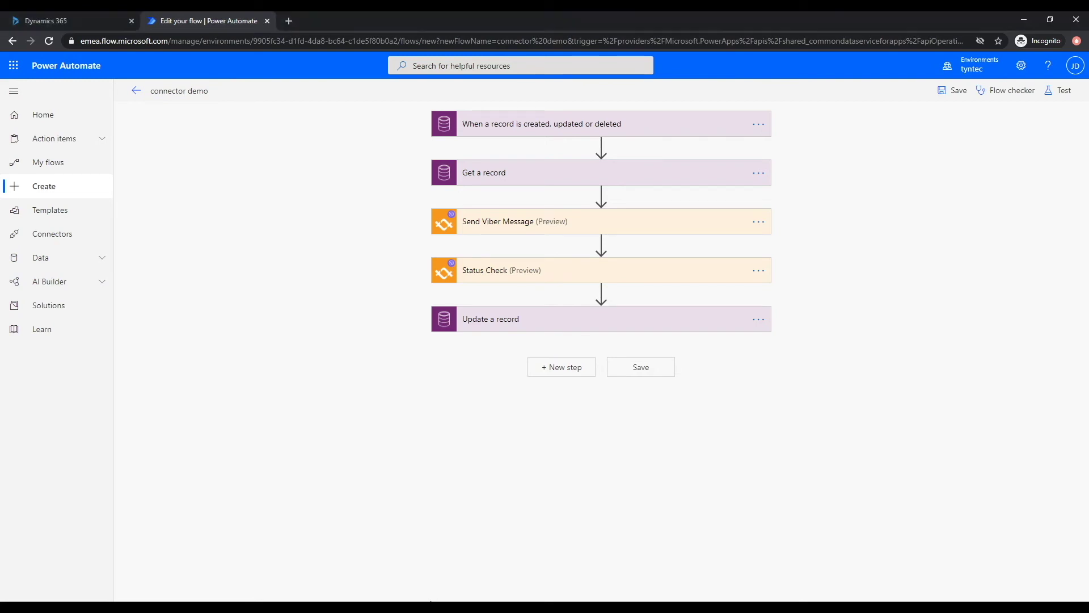
Create a new appointment in Dynamics 365 with subject Q3 Meeting and location HQ.
{"action": "left_click", "coordinate": [85, 22]}
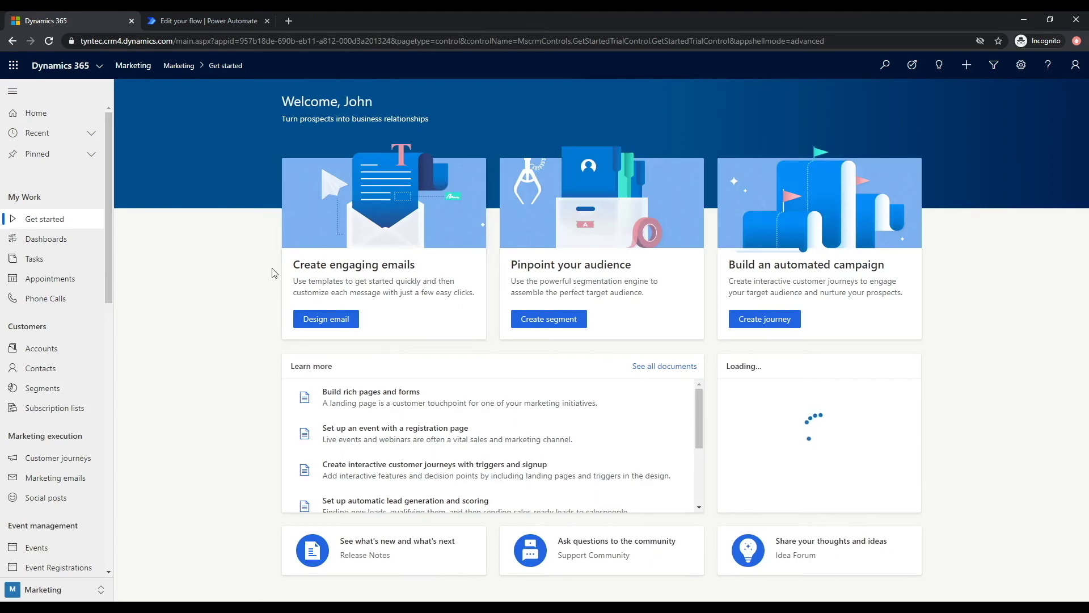
{"action": "left_click", "coordinate": [86, 282]}
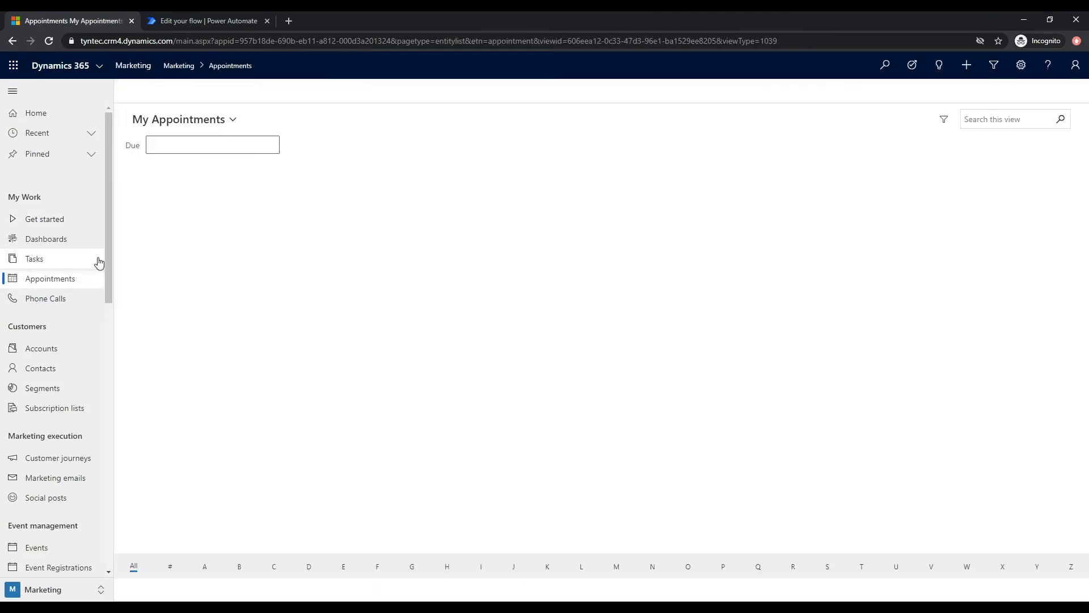
{"action": "left_click", "coordinate": [321, 92]}
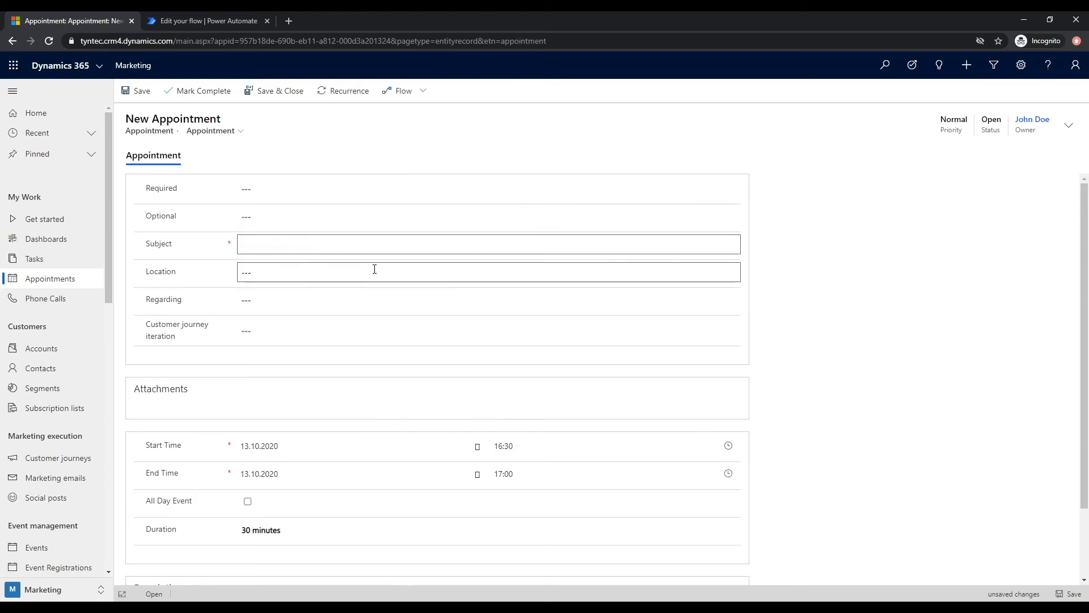
{"action": "type", "text": "Q3 Meeting"}
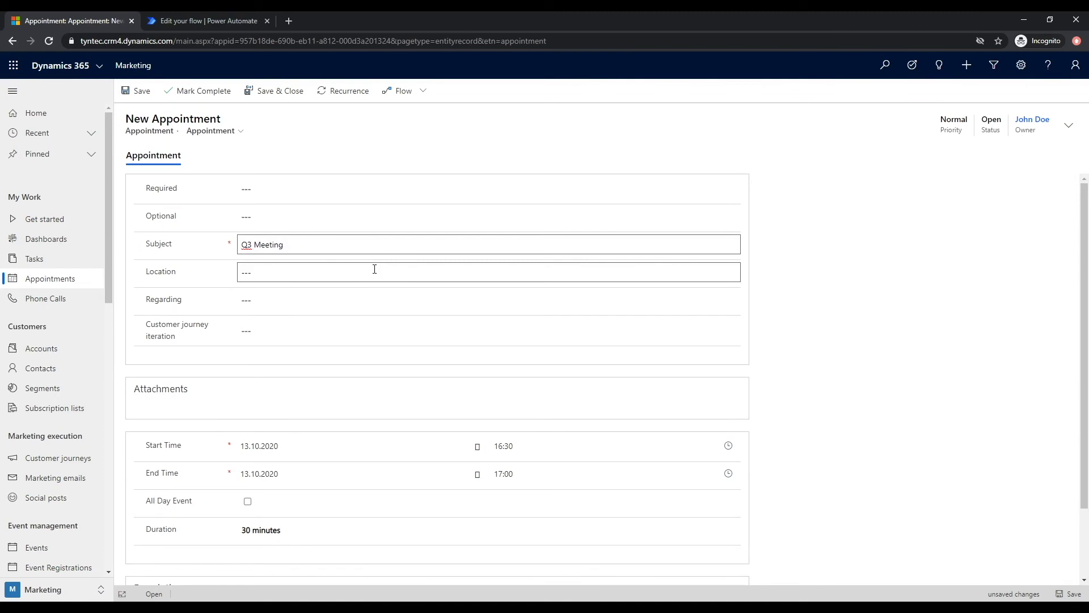
{"action": "left_click", "coordinate": [383, 282]}
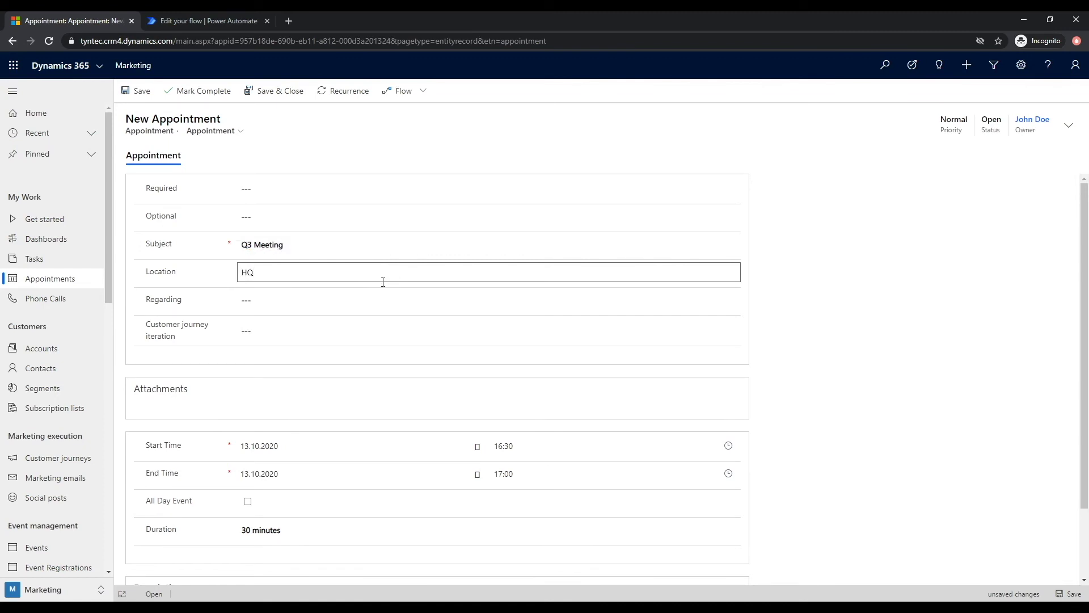
Set the appointment's Regarding field to the contact.
{"action": "left_click", "coordinate": [356, 296]}
{"action": "left_click", "coordinate": [282, 340]}
{"action": "scroll", "coordinate": [287, 342], "scroll_direction": "down", "scroll_amount": 2}
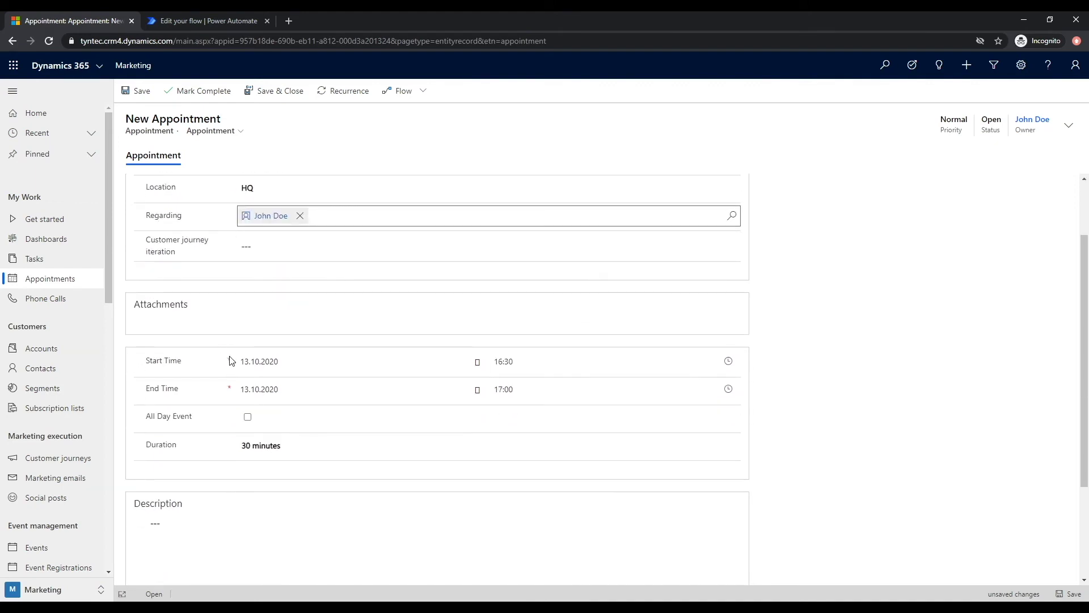
Schedule the appointment on 14.10.2020 from 16:30 to 17:00.
{"action": "left_click", "coordinate": [288, 362]}
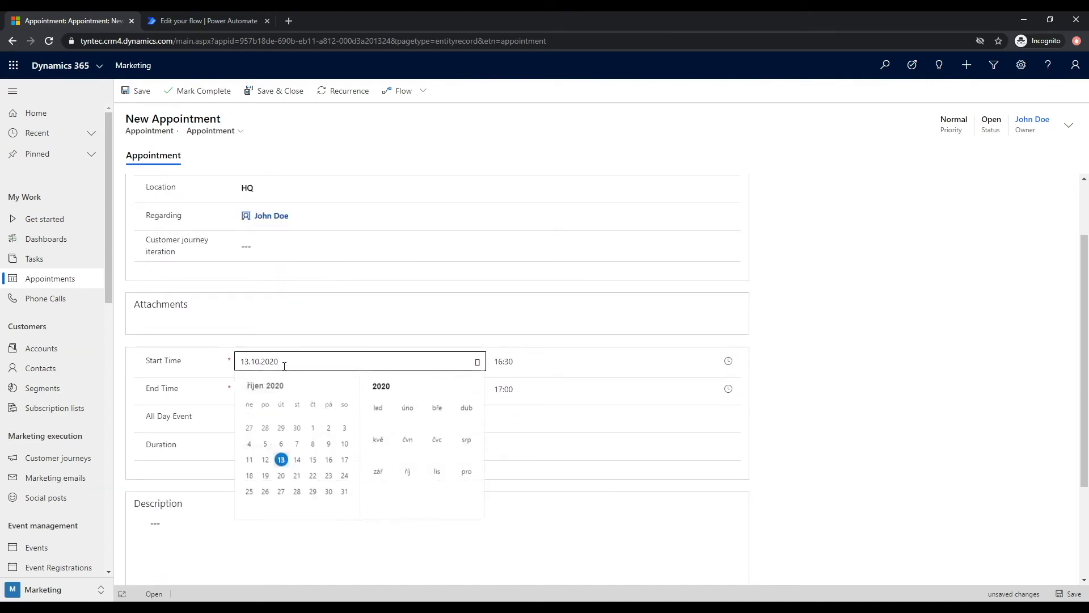
{"action": "left_click", "coordinate": [297, 461]}
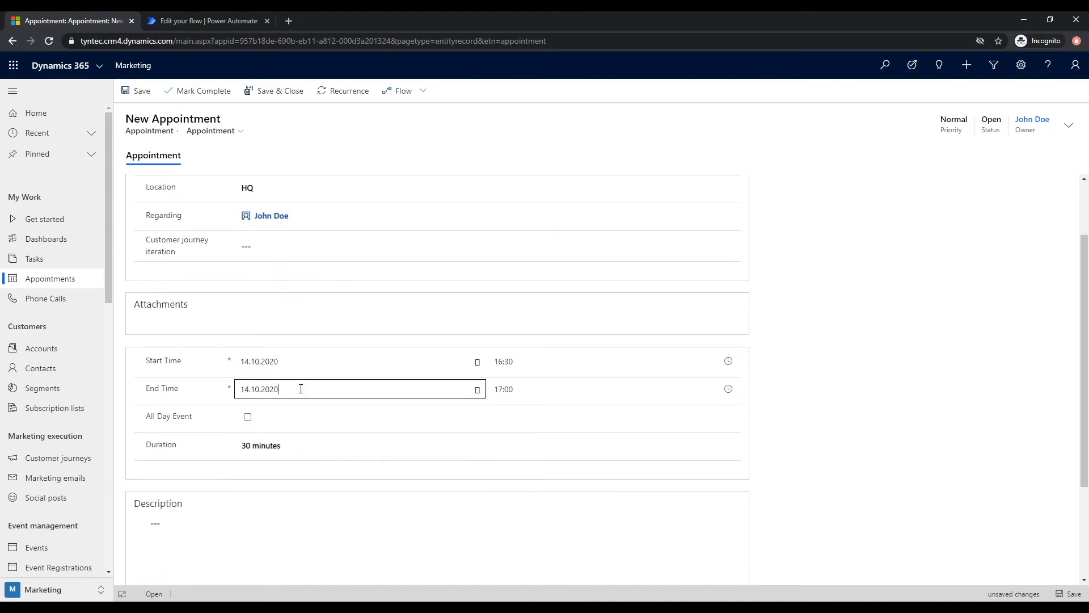
{"action": "left_click", "coordinate": [301, 388]}
{"action": "left_click", "coordinate": [299, 487]}
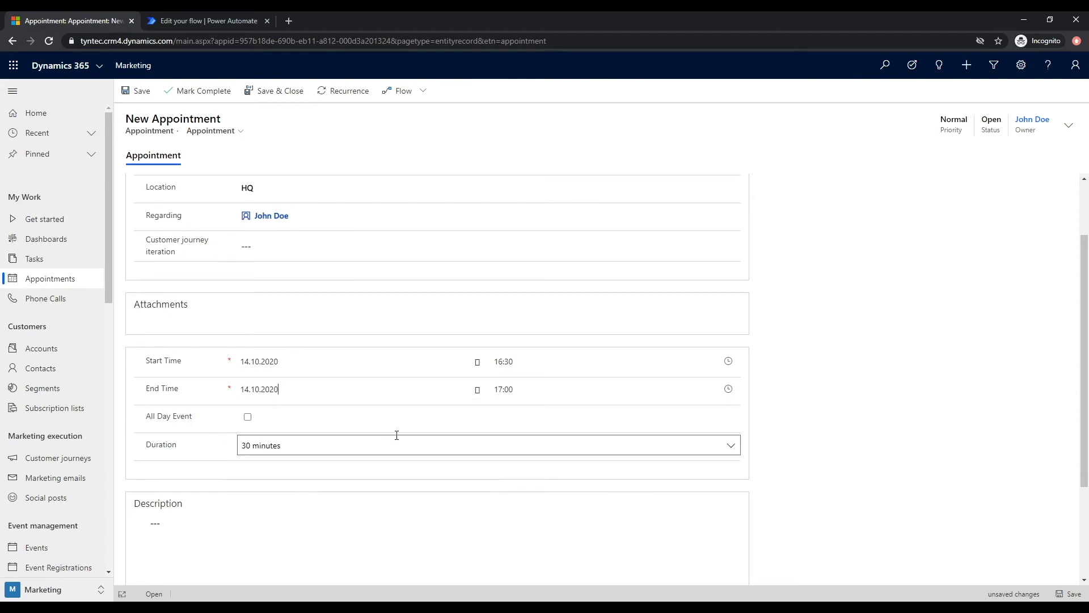
{"action": "left_click", "coordinate": [522, 362]}
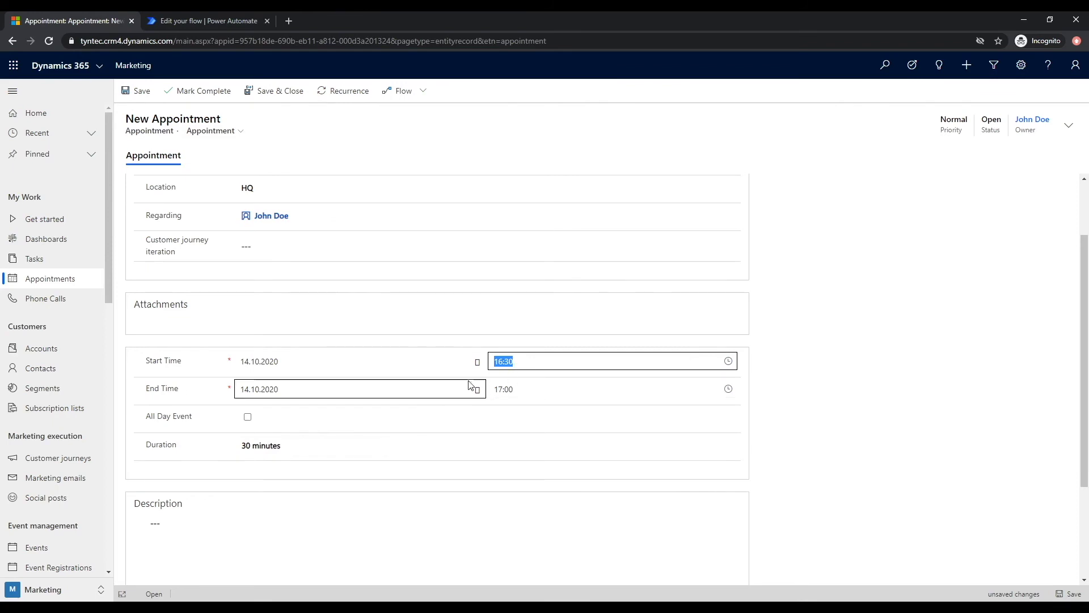
{"action": "scroll", "coordinate": [454, 377], "scroll_direction": "down", "scroll_amount": 3}
{"action": "scroll", "coordinate": [455, 377], "scroll_direction": "up", "scroll_amount": 4}
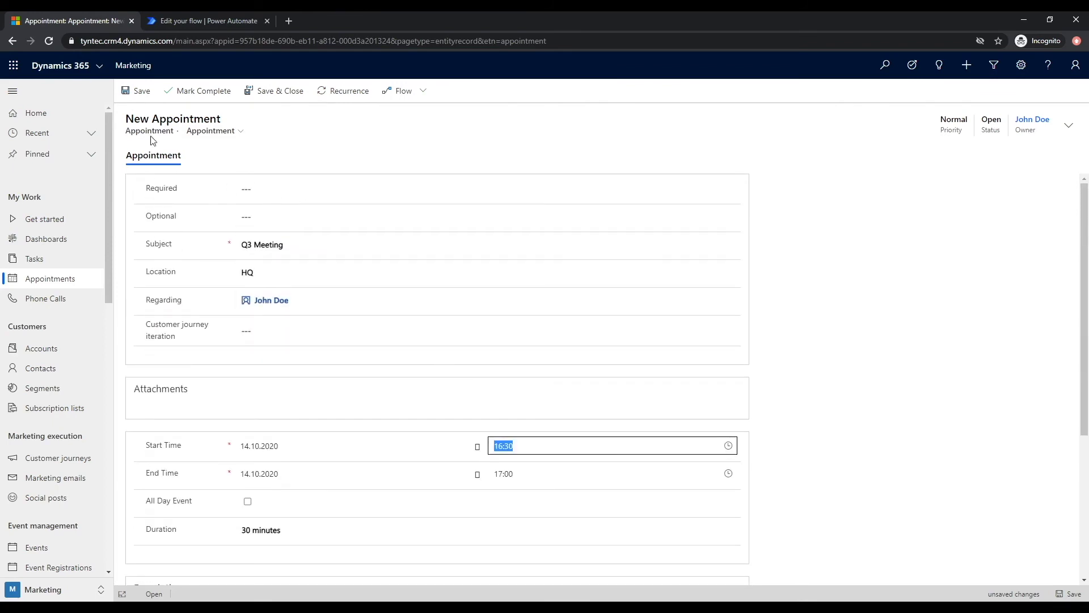
Save the Q3 Meeting appointment and confirm its description reports the message as delivered.
{"action": "left_click", "coordinate": [135, 97]}
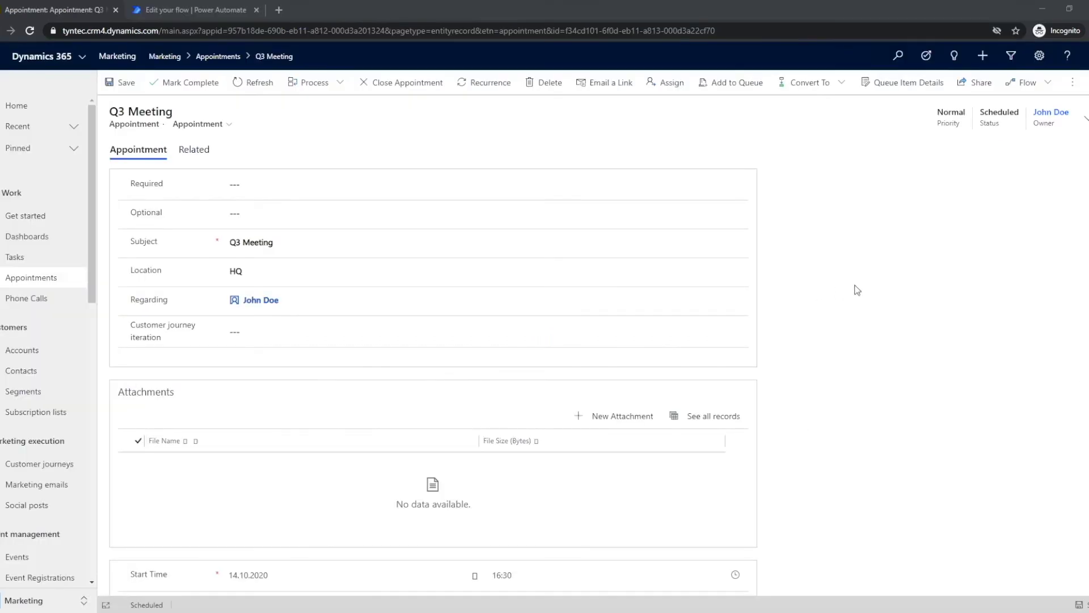
{"action": "left_click", "coordinate": [1016, 258]}
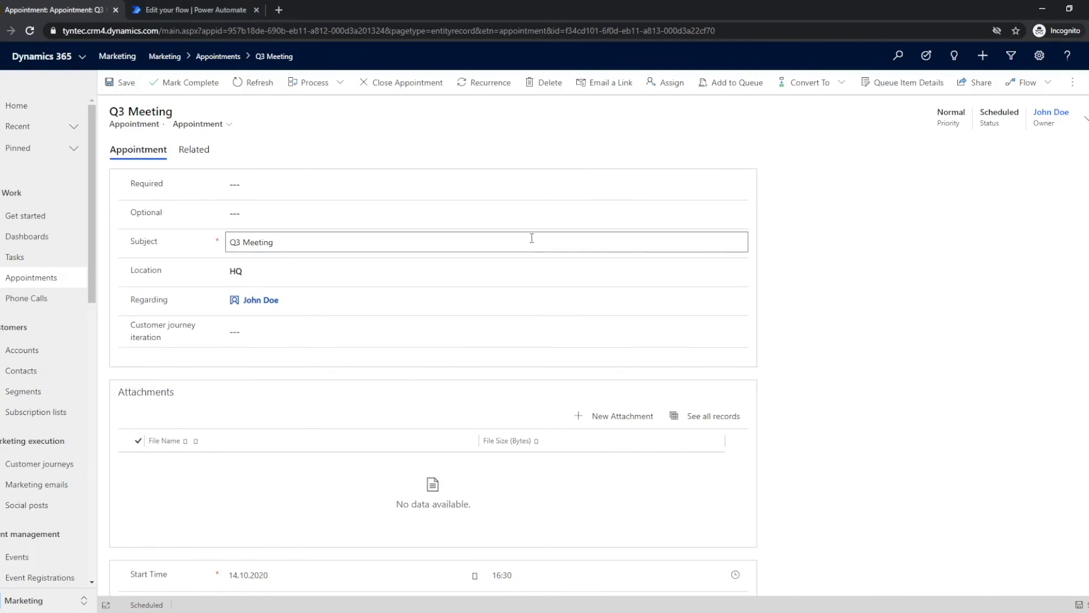
{"action": "scroll", "coordinate": [540, 245], "scroll_direction": "down", "scroll_amount": 4}
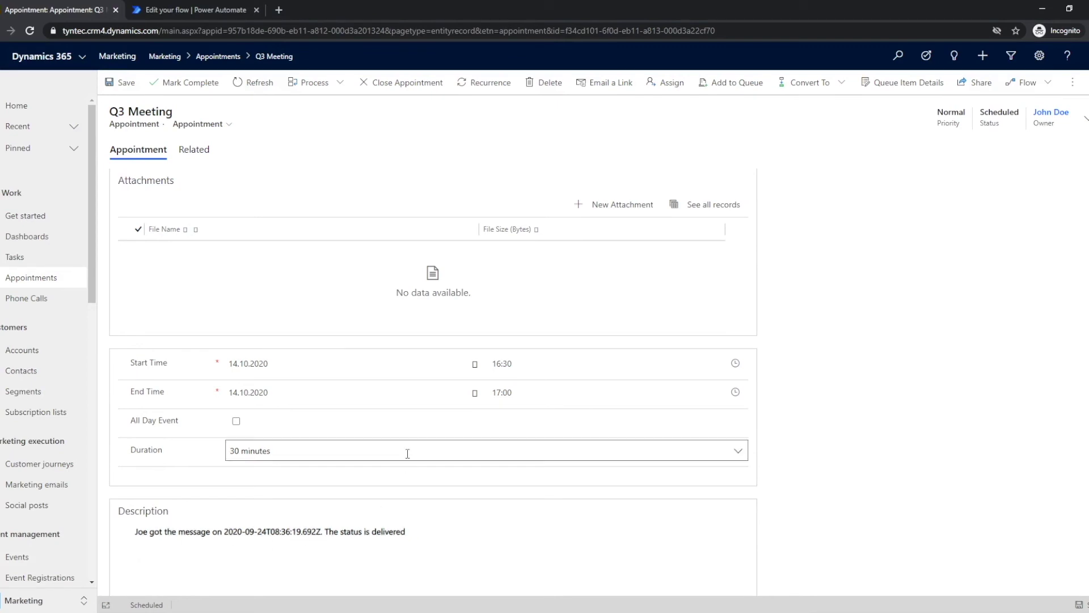
{"action": "scroll", "coordinate": [333, 345], "scroll_direction": "up", "scroll_amount": 1}
{"action": "scroll", "coordinate": [333, 346], "scroll_direction": "up", "scroll_amount": 2}
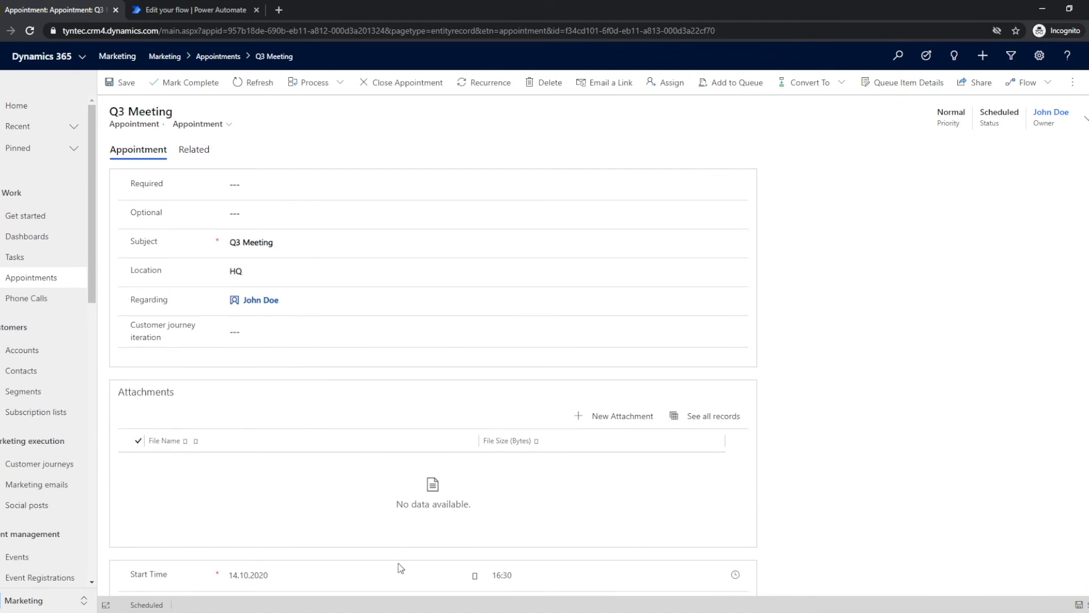
{"action": "left_click", "coordinate": [193, 9]}
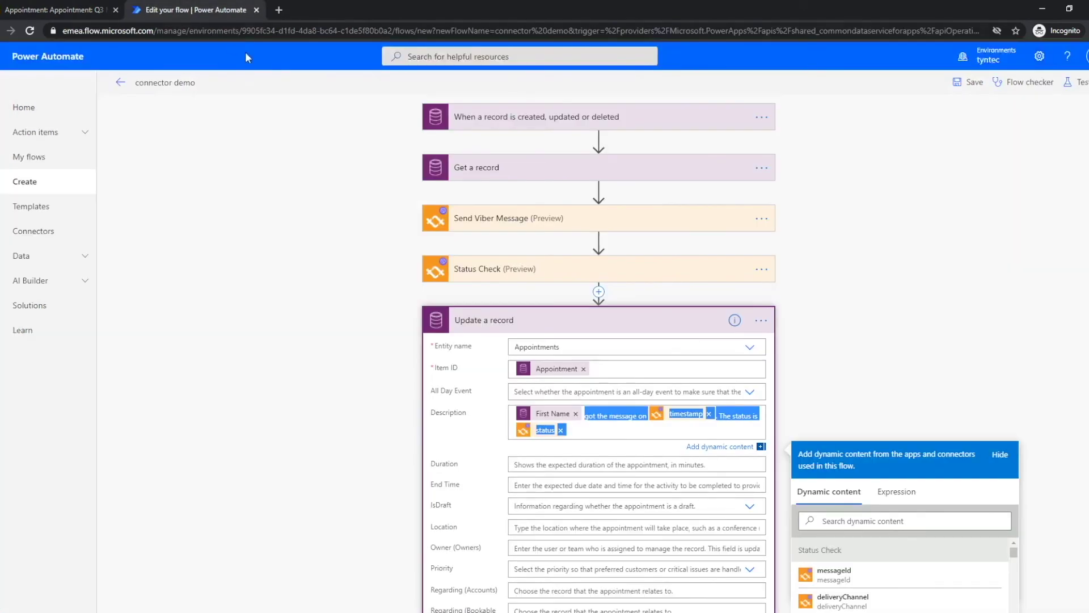
Add a tyntec SMS Business 'Send a custom SMS' step after Update a record.
{"action": "left_click", "coordinate": [602, 318]}
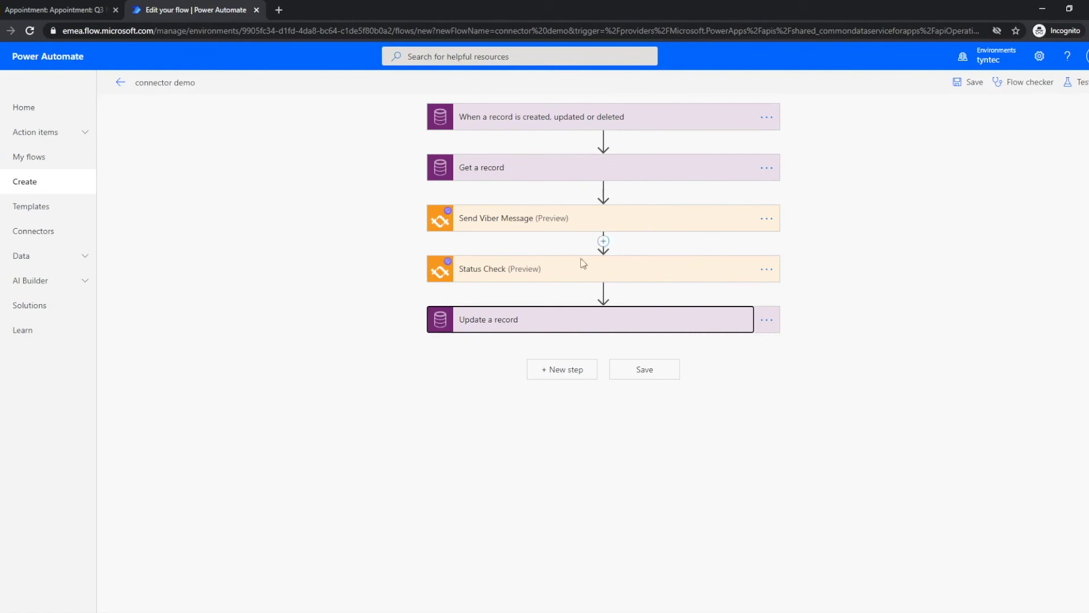
{"action": "left_click", "coordinate": [591, 369]}
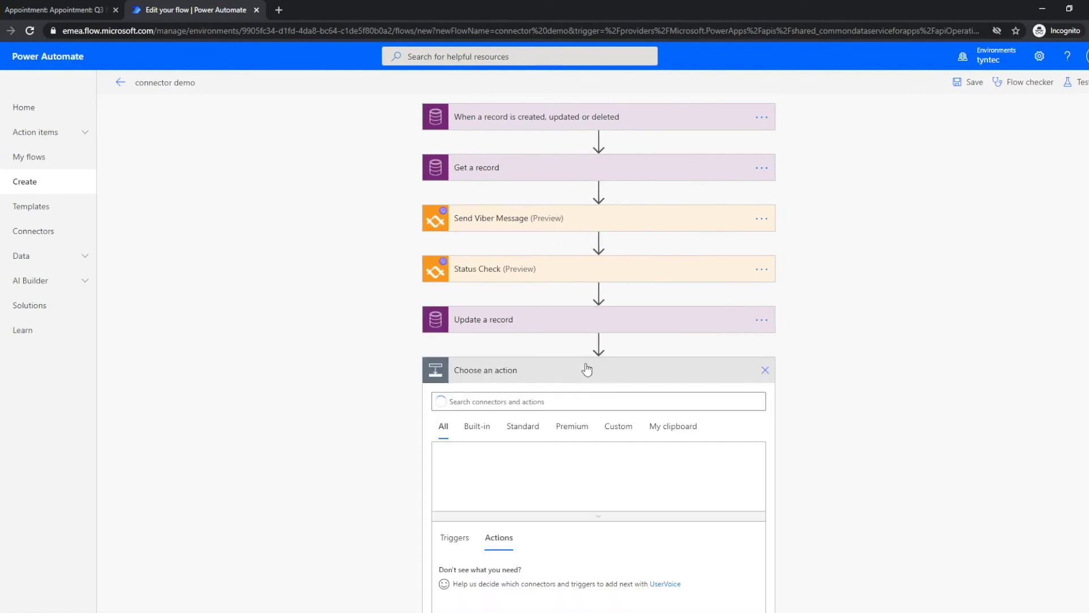
{"action": "type", "text": "tyntec"}
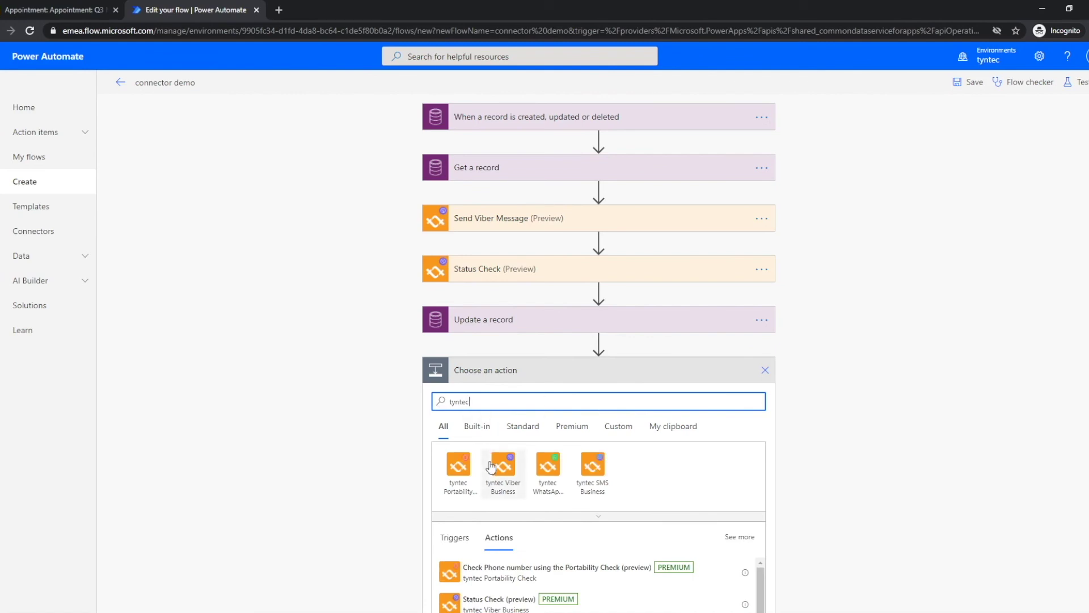
{"action": "left_click", "coordinate": [541, 469]}
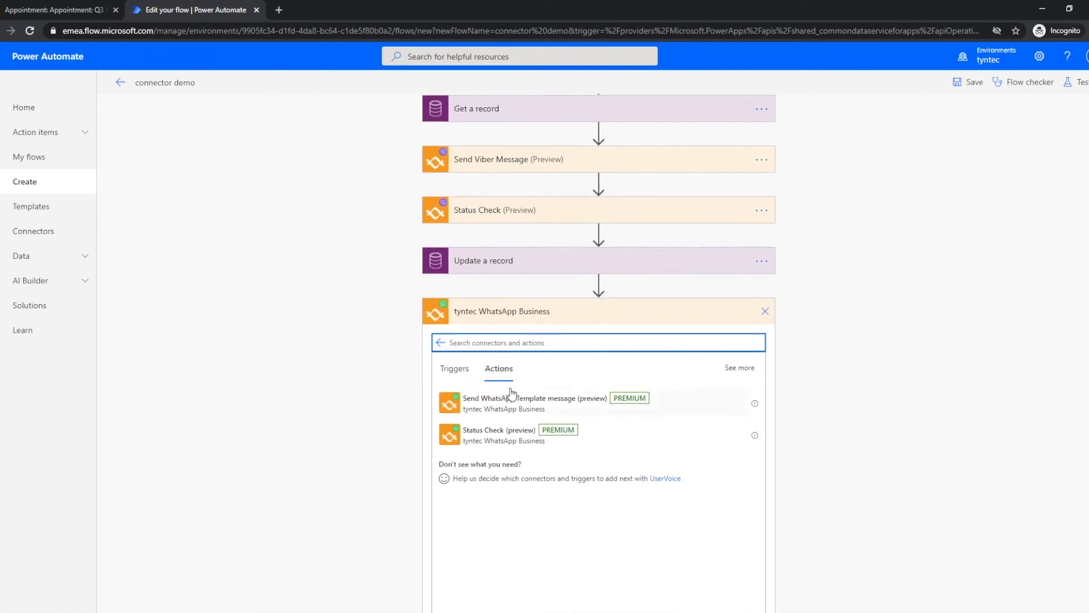
{"action": "left_click", "coordinate": [441, 343]}
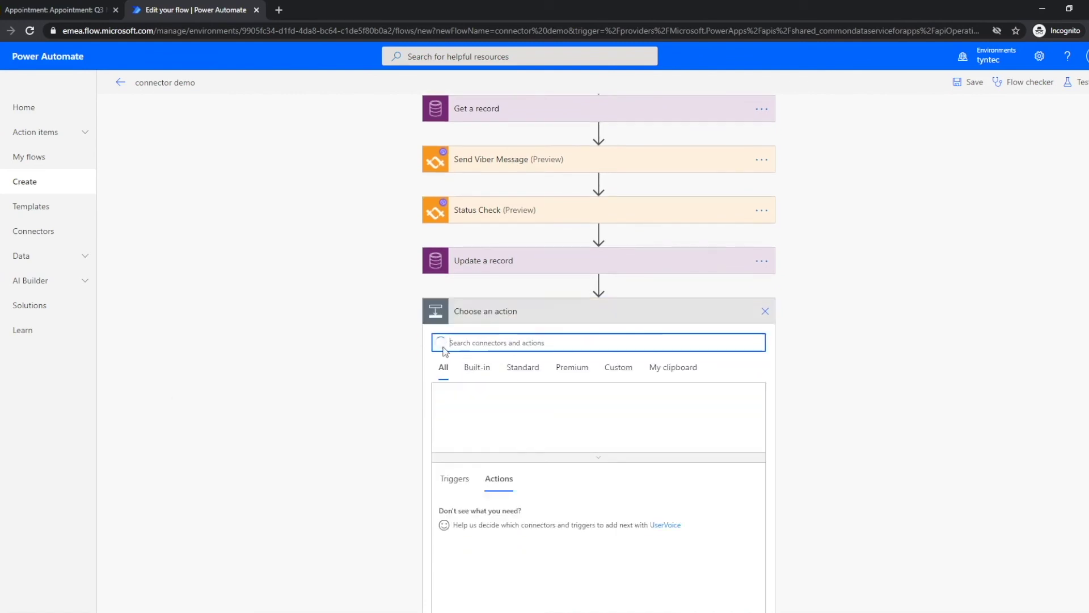
{"action": "type", "text": "tynte"}
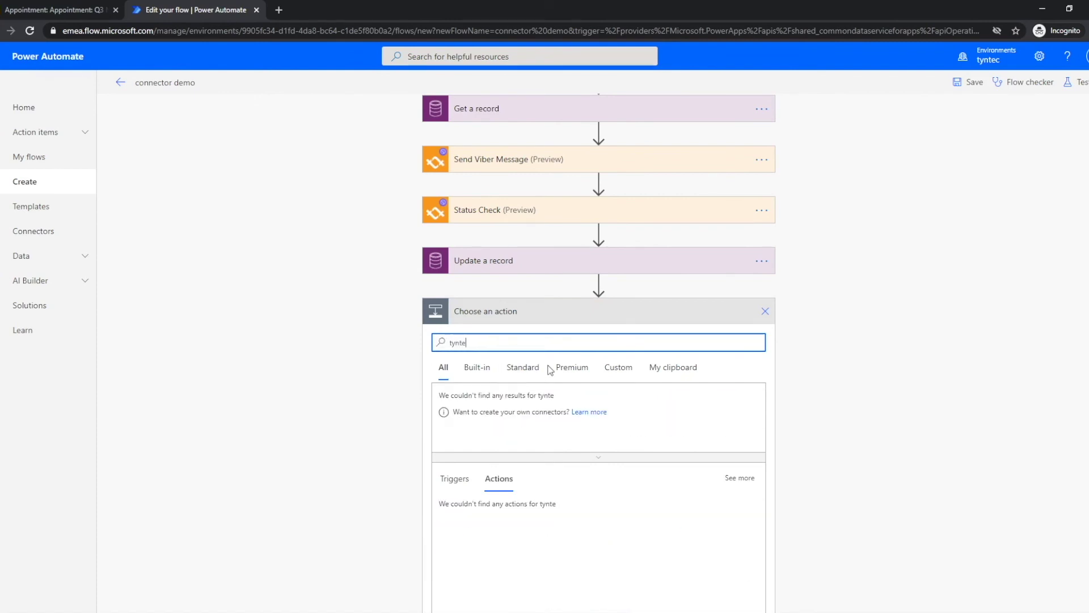
{"action": "type", "text": "c"}
{"action": "left_click", "coordinate": [550, 405]}
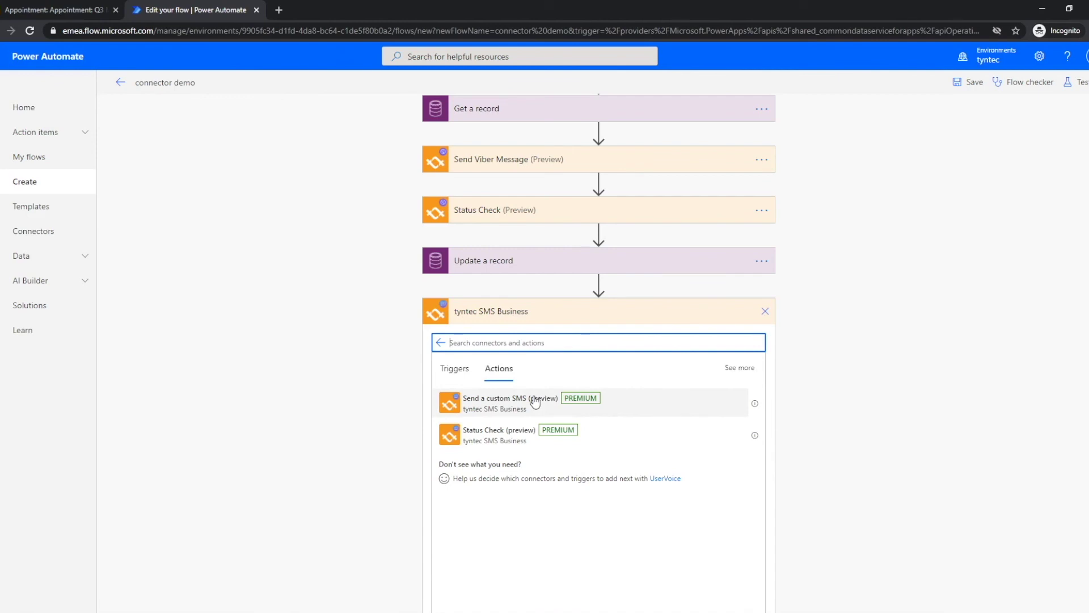
{"action": "left_click", "coordinate": [486, 393]}
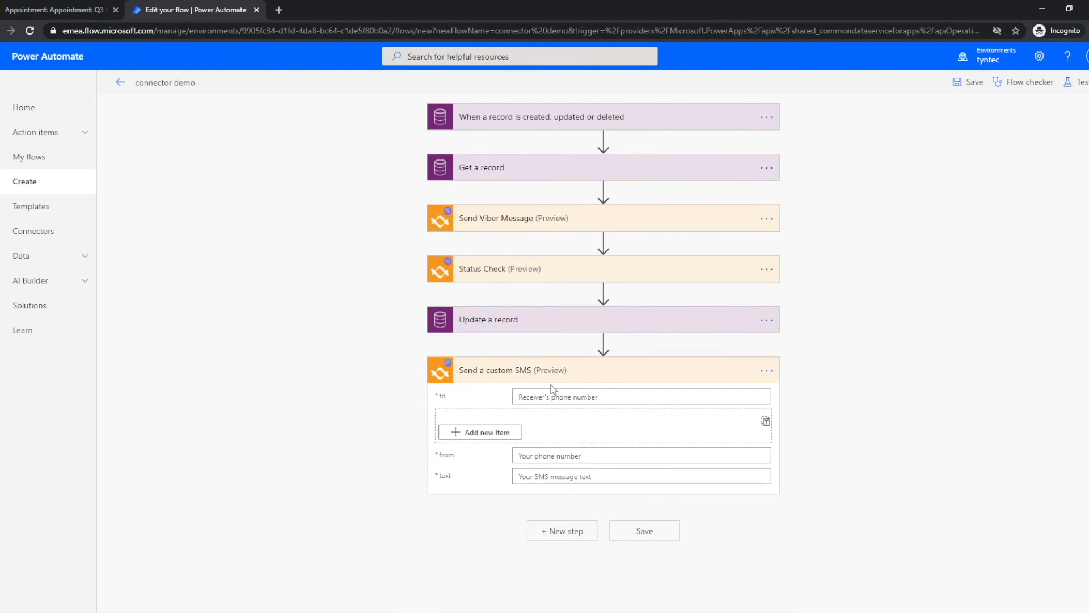
Delete the Send a custom SMS step and confirm the removal.
{"action": "left_click", "coordinate": [767, 371]}
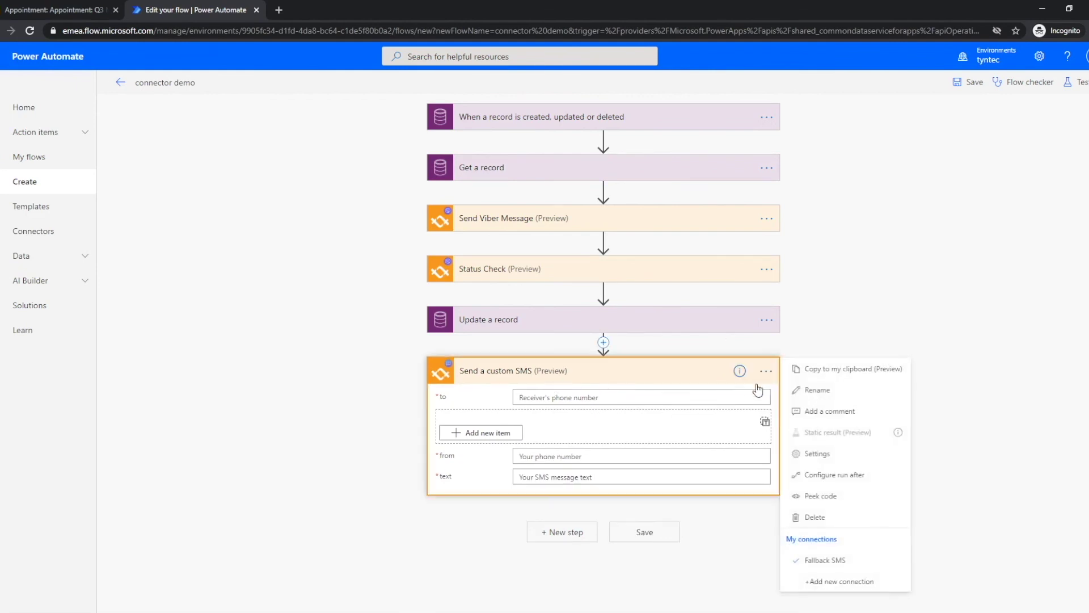
{"action": "left_click", "coordinate": [819, 519]}
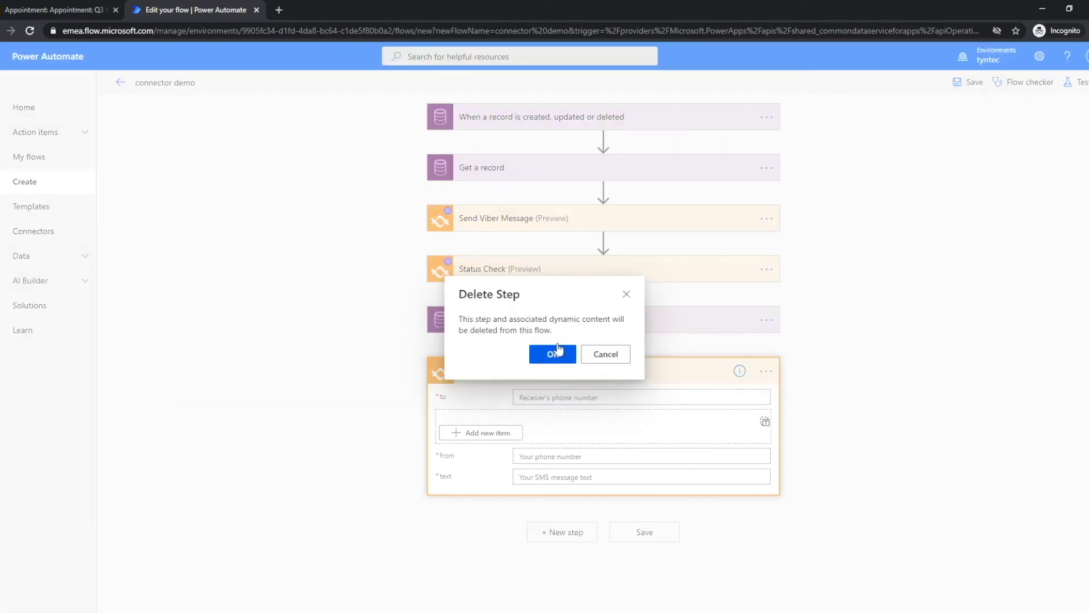
{"action": "left_click", "coordinate": [554, 353]}
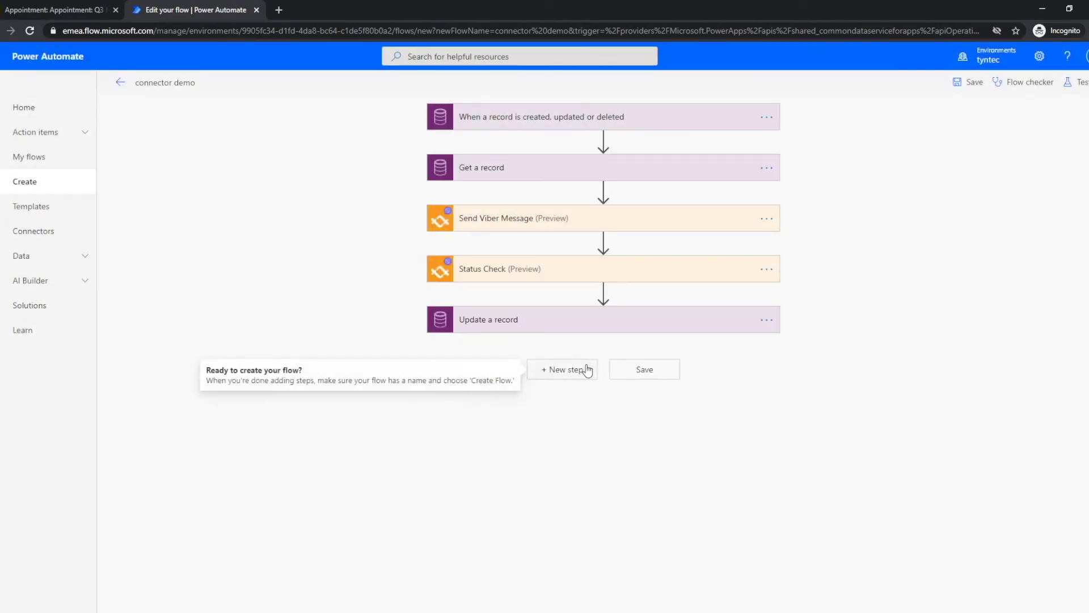
Add a Condition testing whether the Status Check status is equal to failed.
{"action": "left_click", "coordinate": [586, 368]}
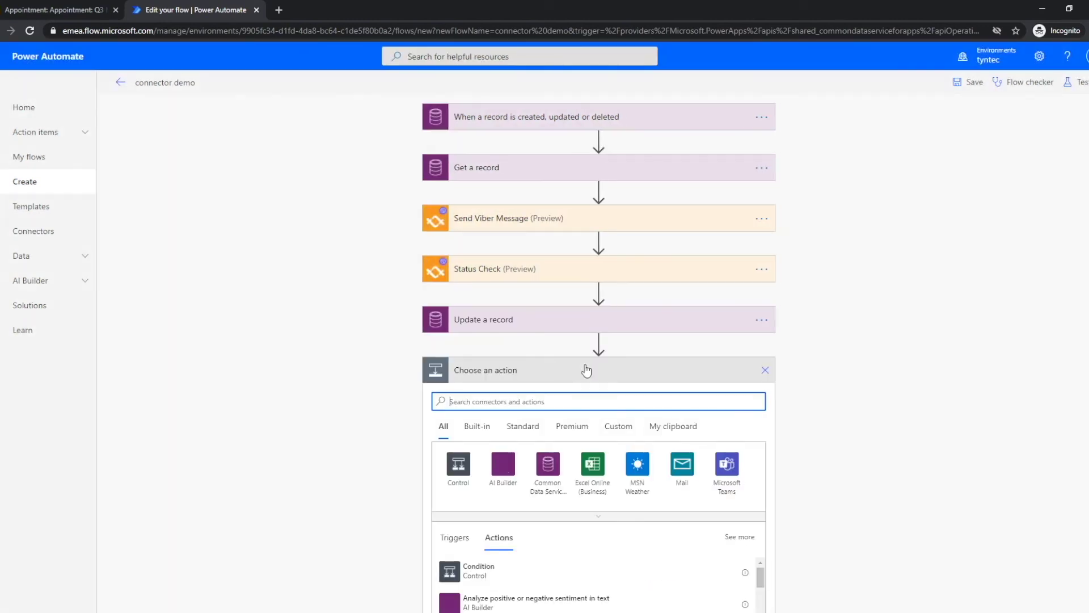
{"action": "left_click", "coordinate": [498, 567]}
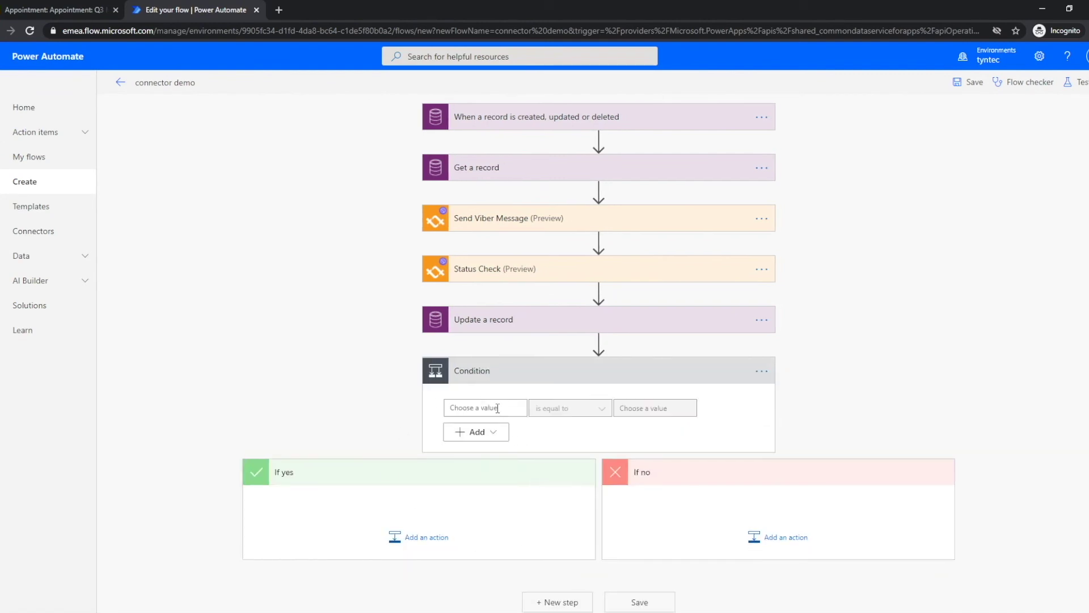
{"action": "left_click", "coordinate": [624, 498]}
{"action": "type", "text": "s"}
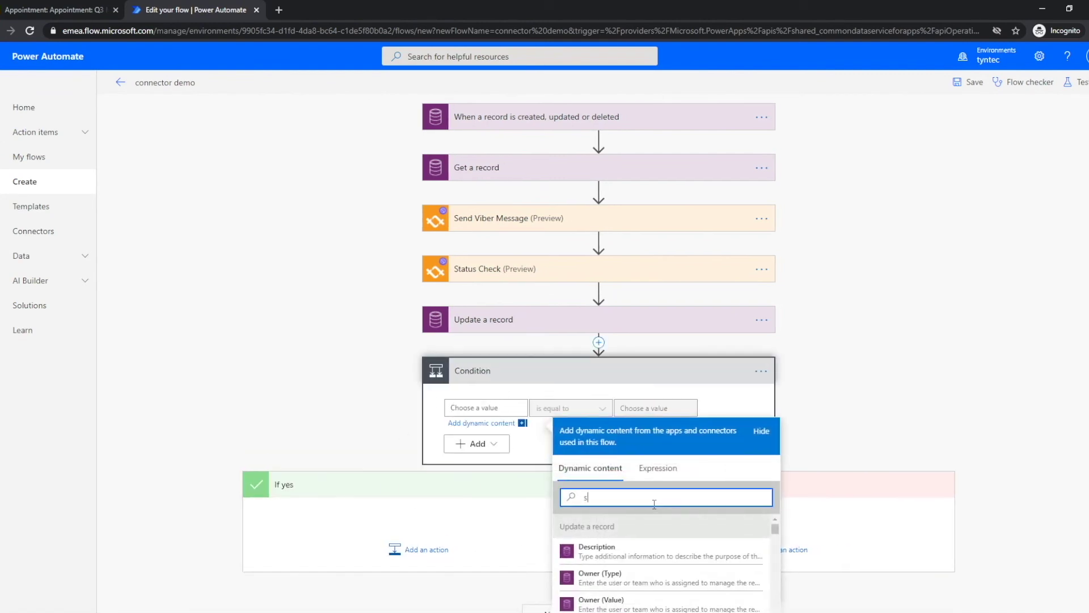
{"action": "type", "text": "tatu"}
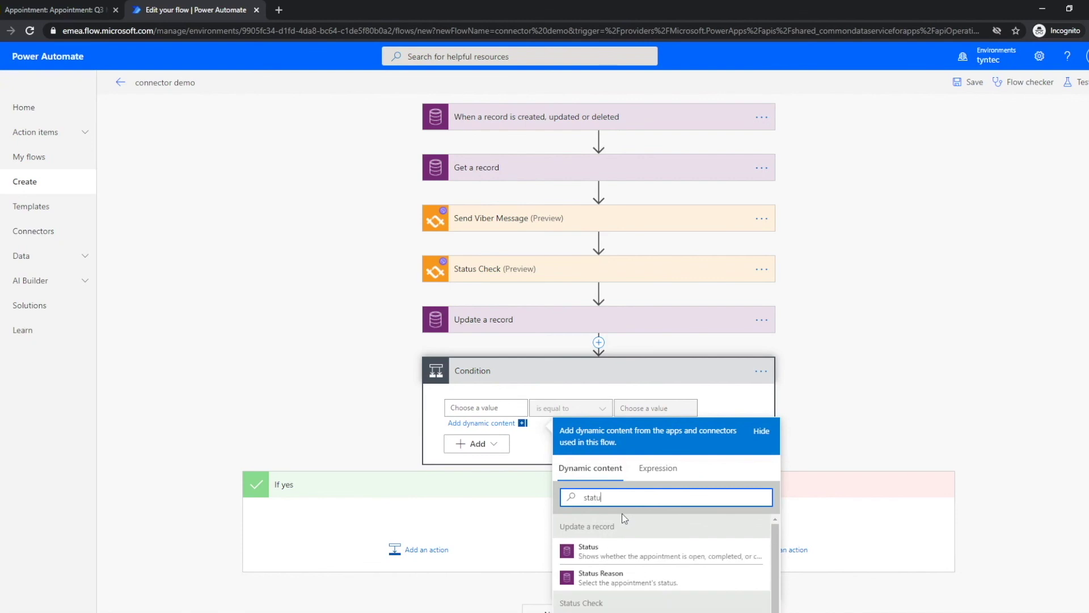
{"action": "type", "text": "s"}
{"action": "scroll", "coordinate": [624, 518], "scroll_direction": "down", "scroll_amount": 3}
{"action": "left_click", "coordinate": [624, 509]}
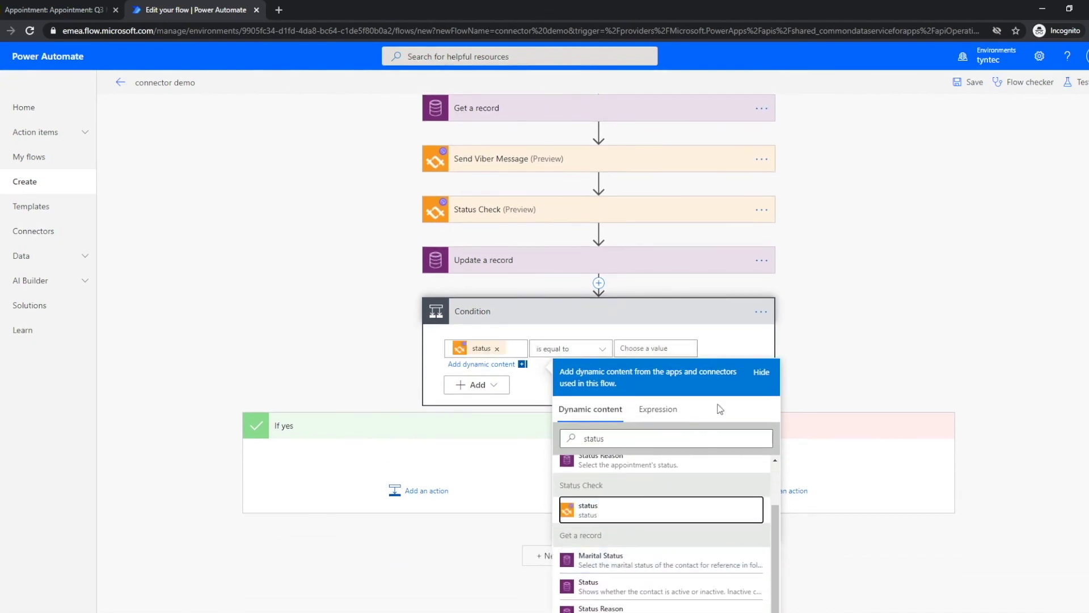
{"action": "left_click", "coordinate": [688, 344]}
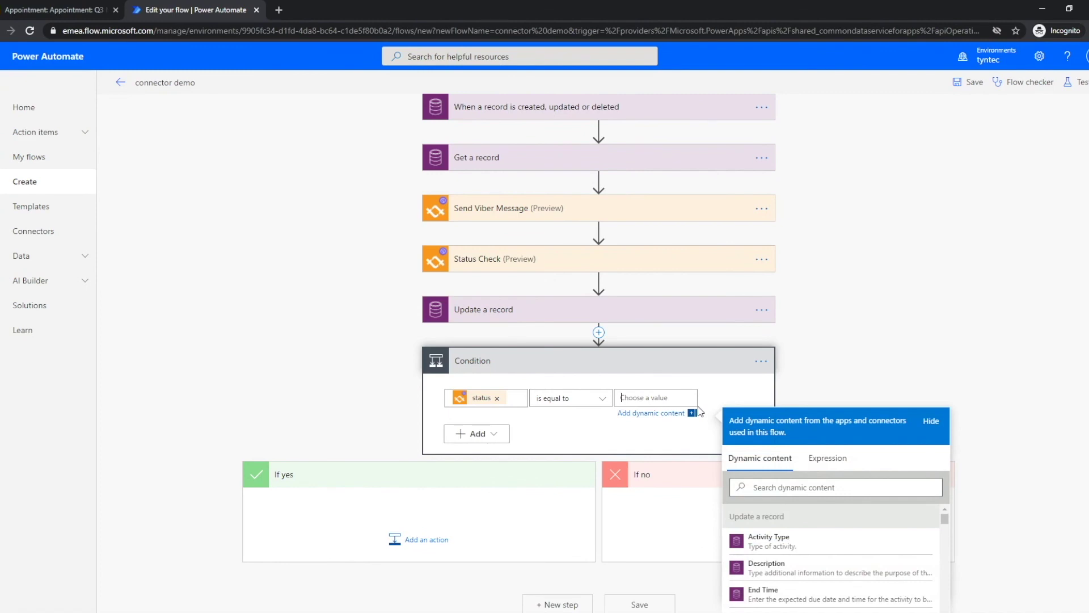
{"action": "type", "text": "failed"}
{"action": "left_click", "coordinate": [409, 542]}
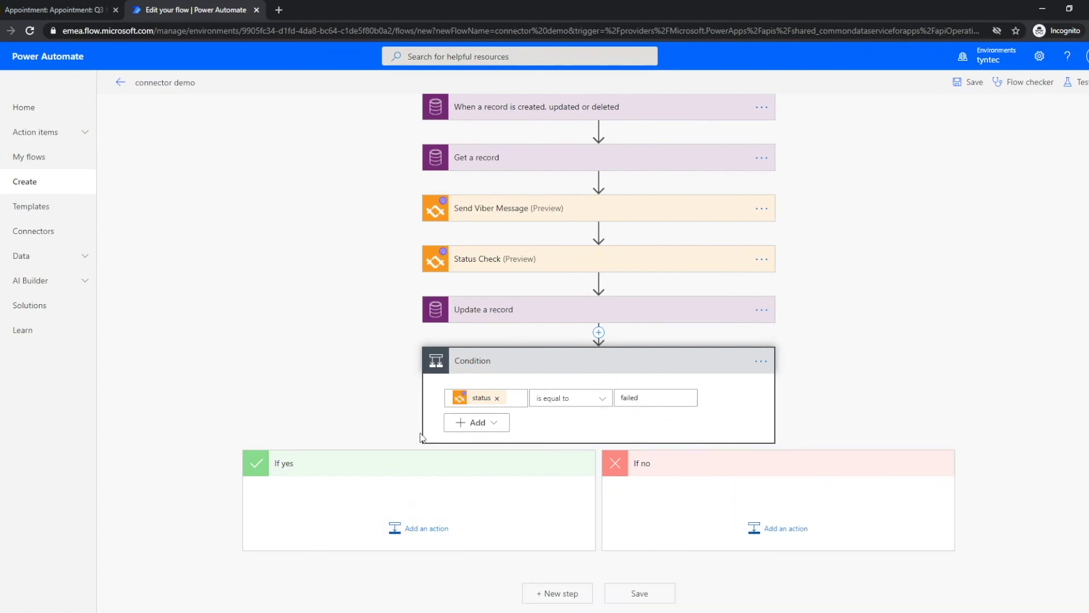
{"action": "left_click", "coordinate": [411, 532]}
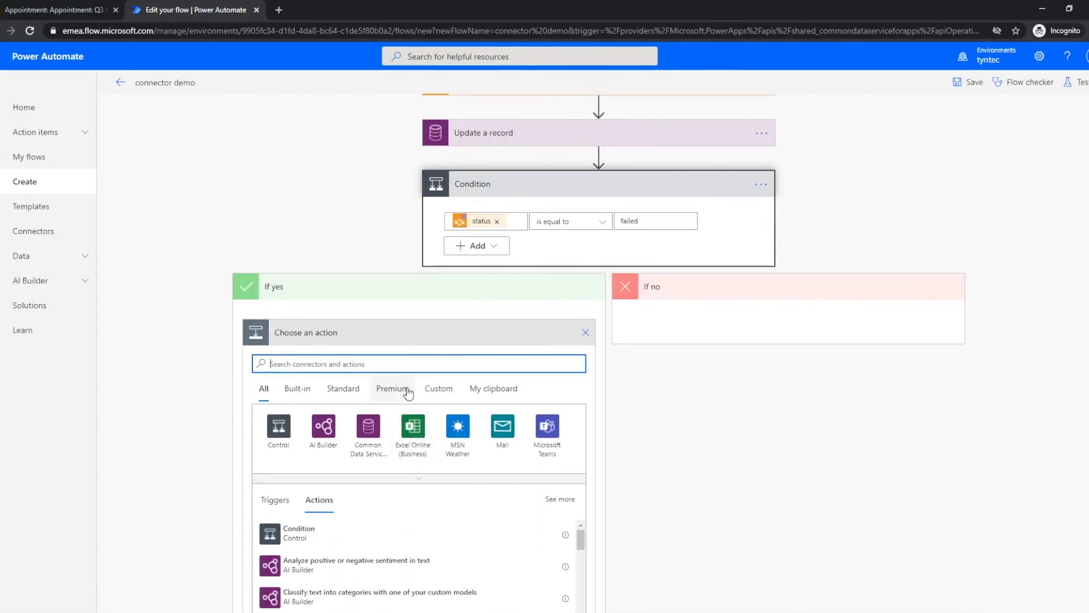
Add a tyntec 'Send a custom SMS' action in If yes, addressed to the contact's Mobile Phone.
{"action": "type", "text": "tyntec"}
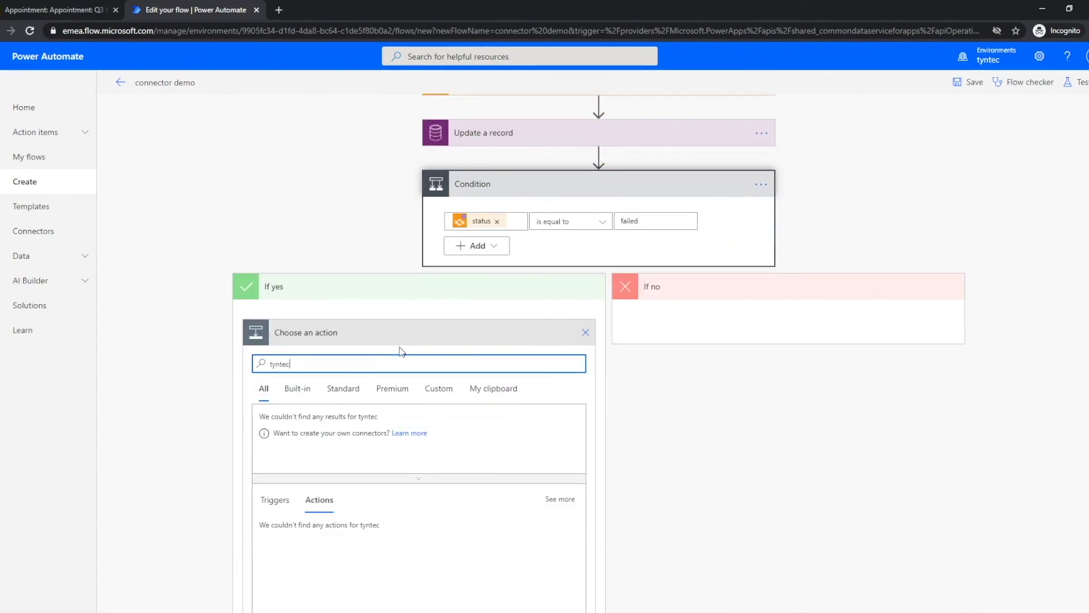
{"action": "left_click", "coordinate": [411, 433]}
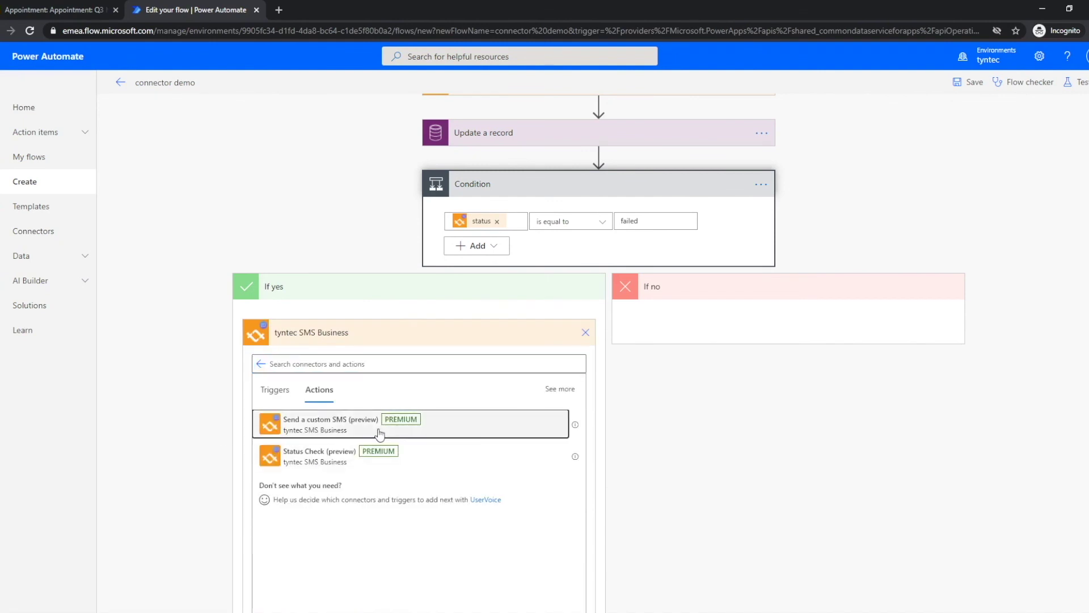
{"action": "left_click", "coordinate": [380, 434]}
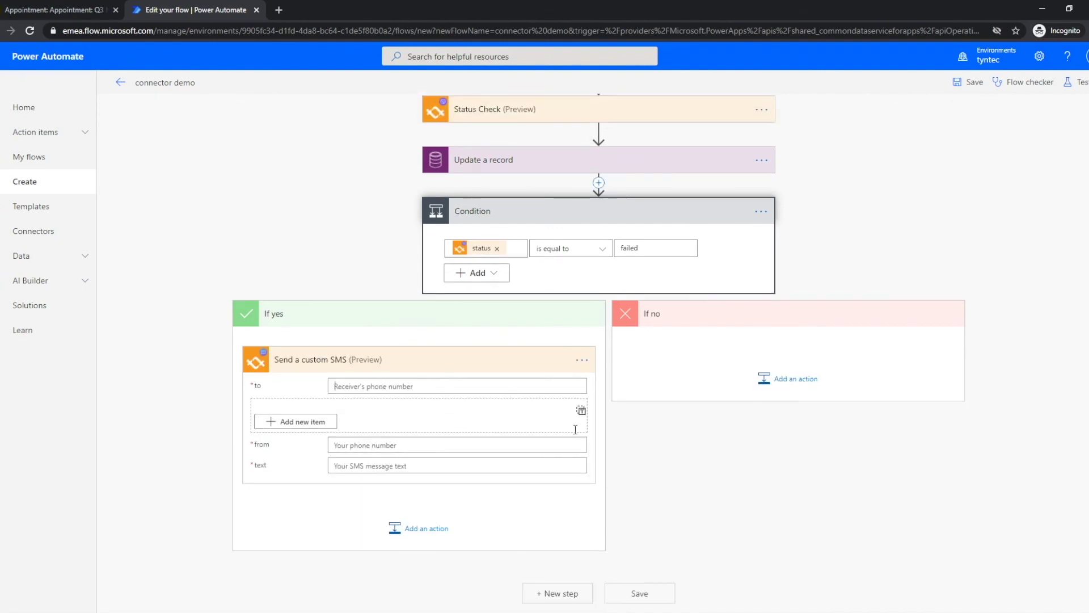
{"action": "left_click", "coordinate": [672, 415]}
{"action": "type", "text": "p"}
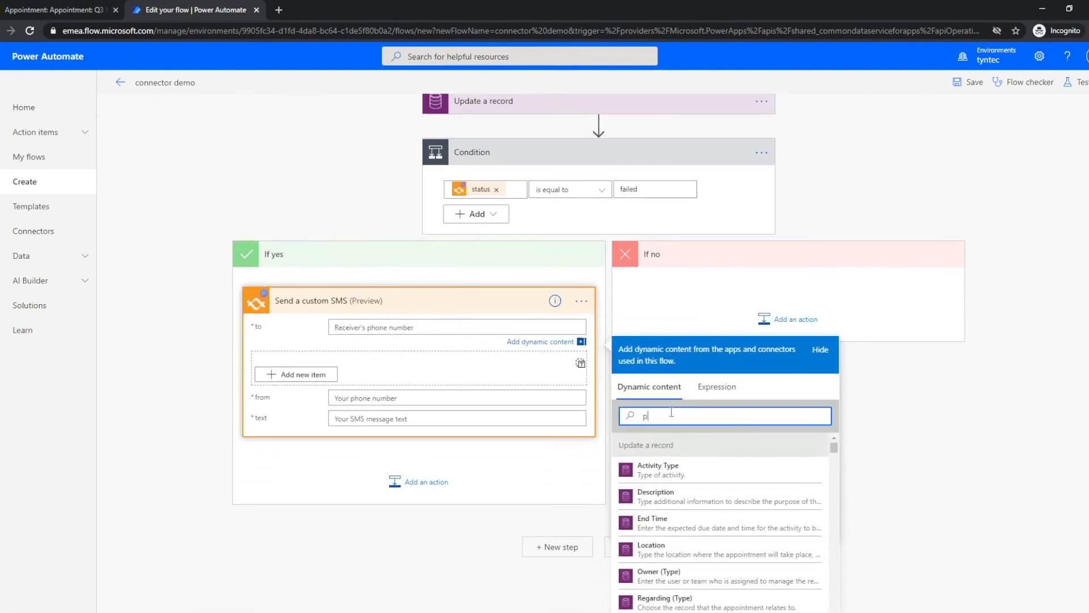
{"action": "type", "text": "hon"}
{"action": "left_click", "coordinate": [648, 496]}
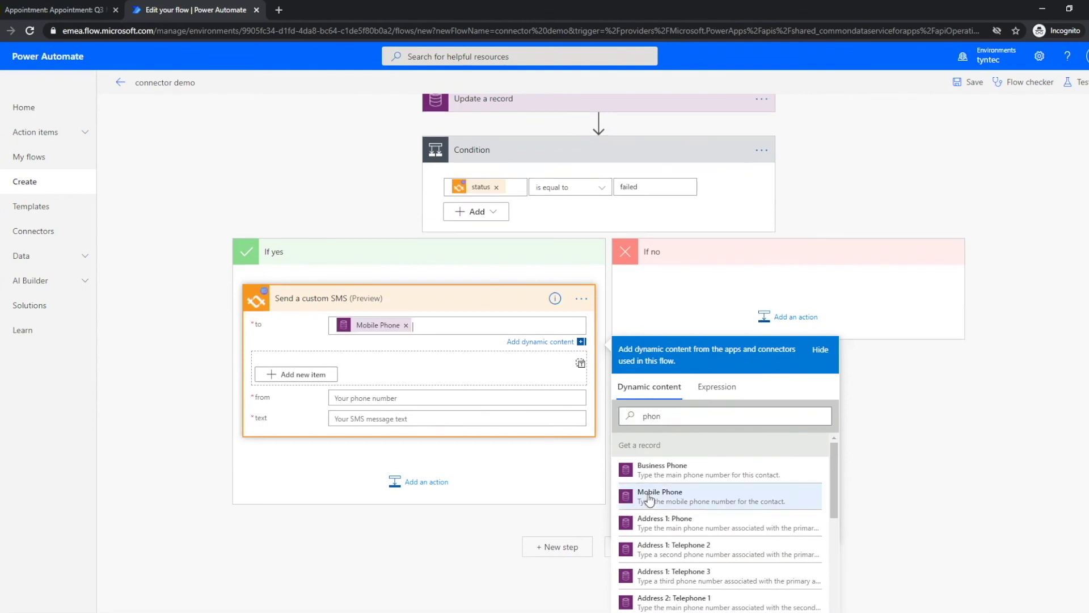
Set the SMS sender to XXXX and the message to 'Hello' followed by First Name.
{"action": "left_click", "coordinate": [370, 394]}
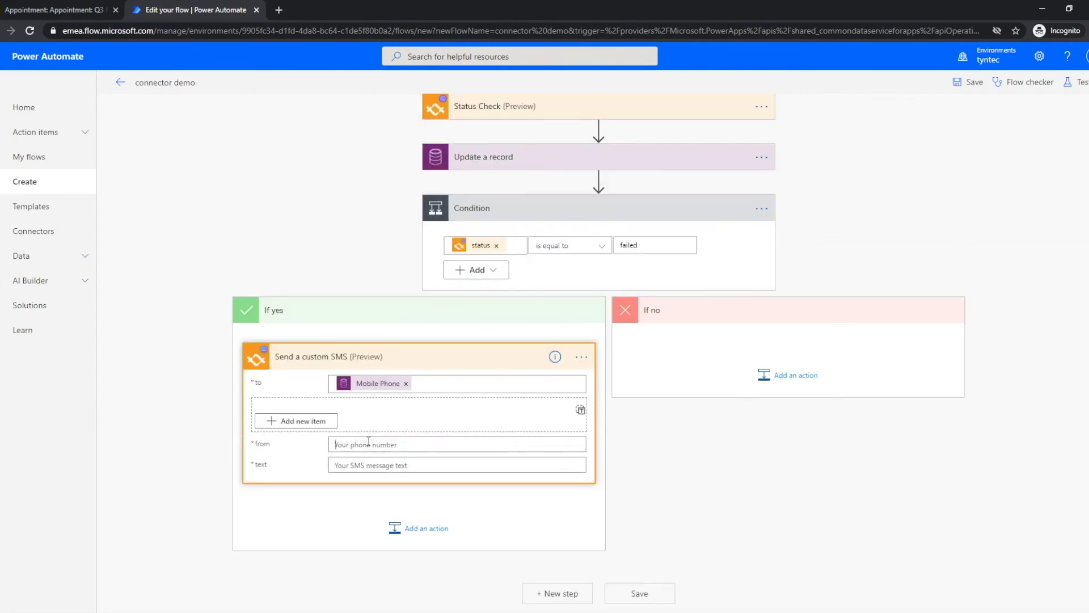
{"action": "type", "text": "xxx"}
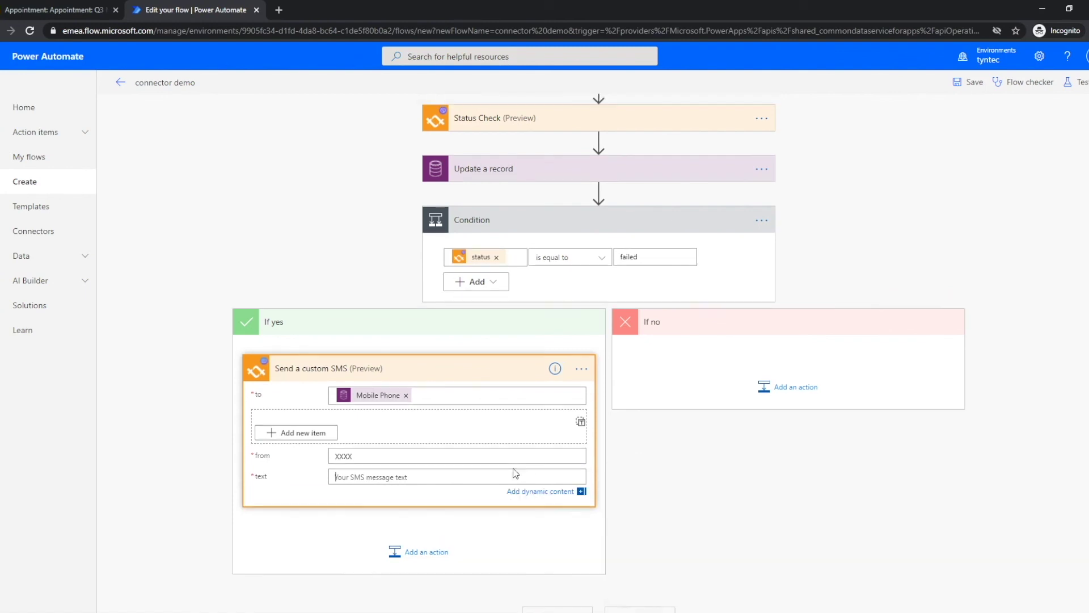
{"action": "type", "text": "Hello"}
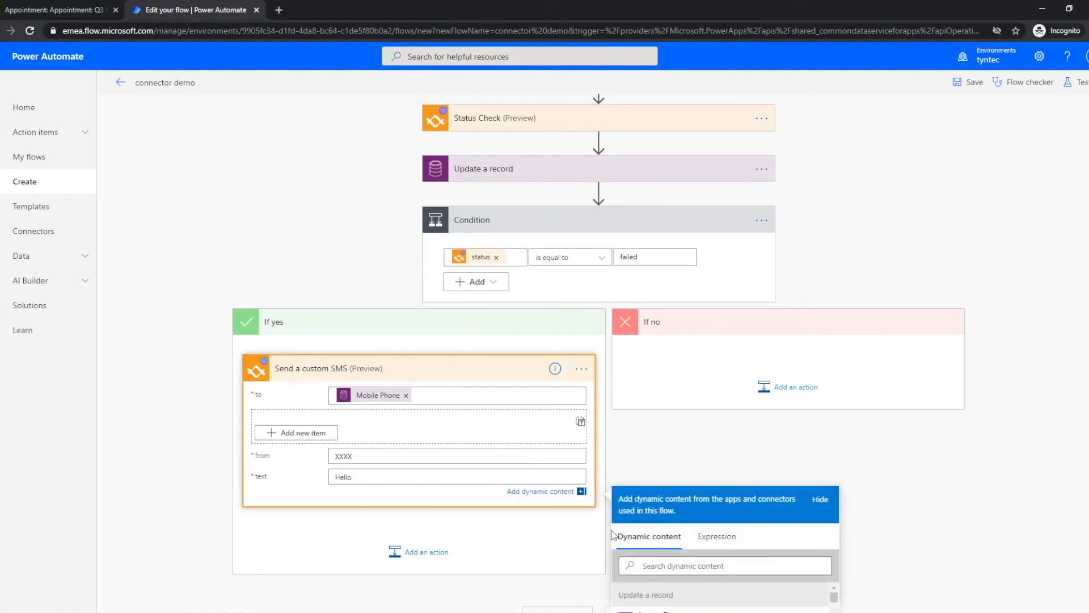
{"action": "left_click", "coordinate": [704, 565]}
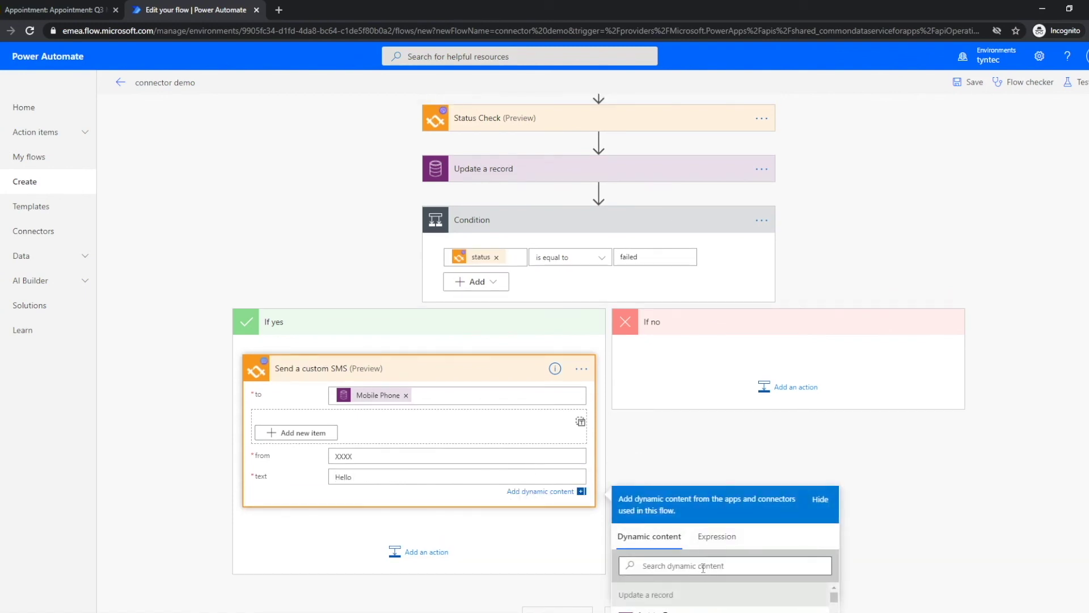
{"action": "type", "text": "First"}
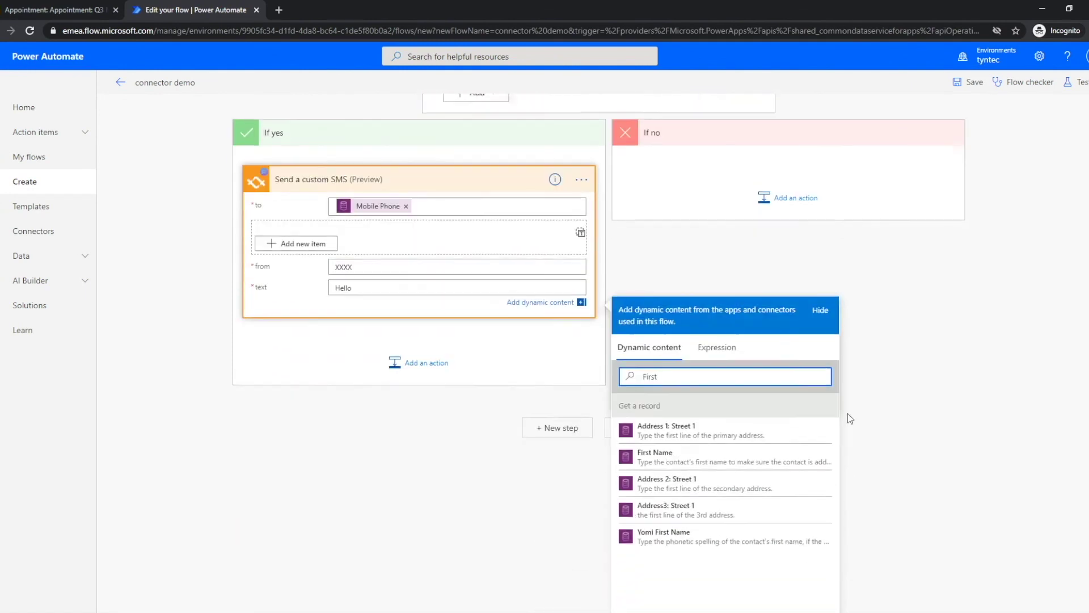
{"action": "left_click", "coordinate": [688, 446]}
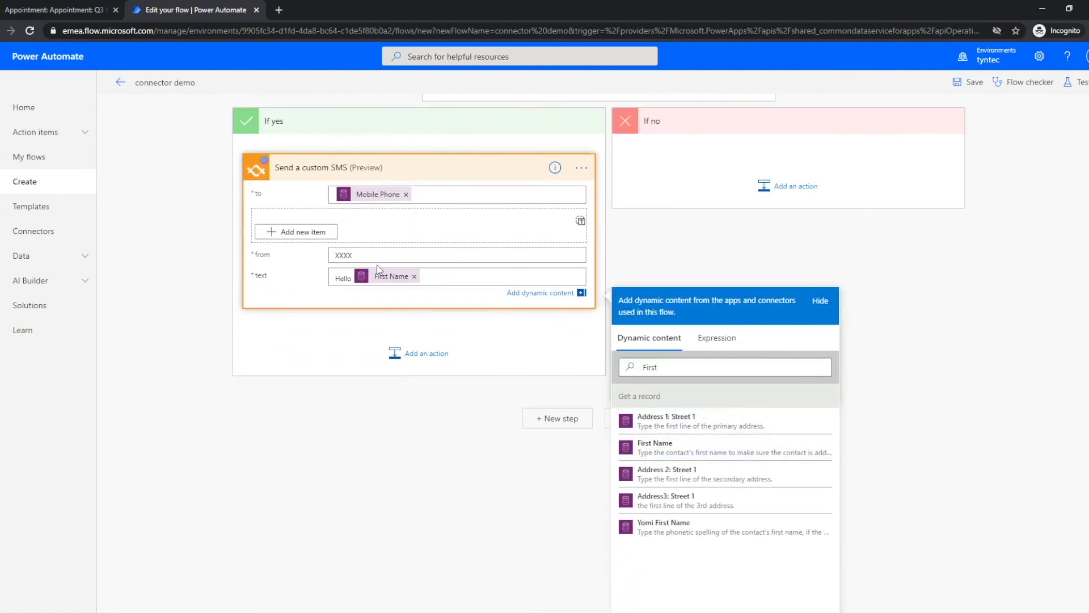